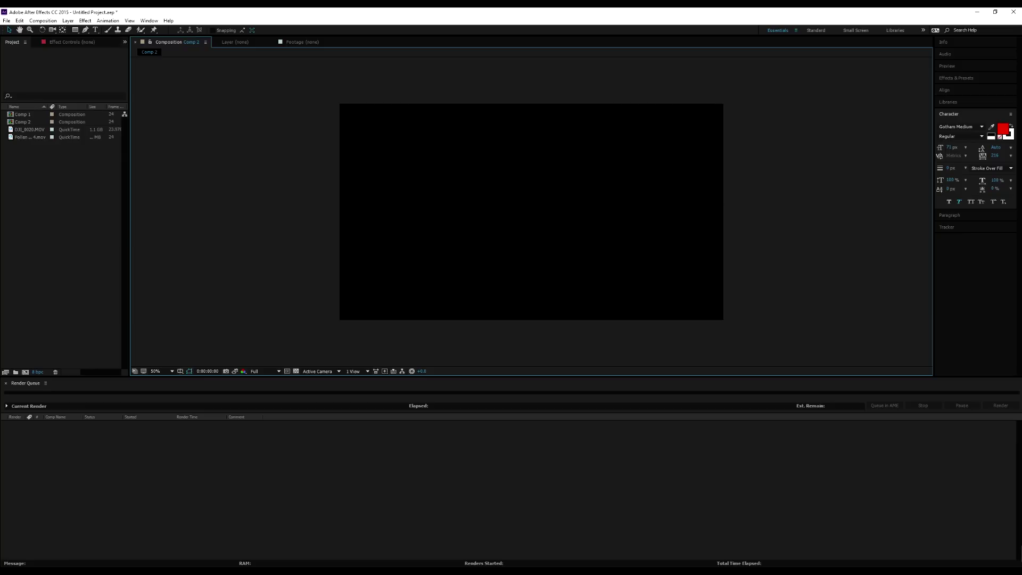
Scroll through the YouTube channel page in the browser
{"action": "key", "text": "alt+Tab"}
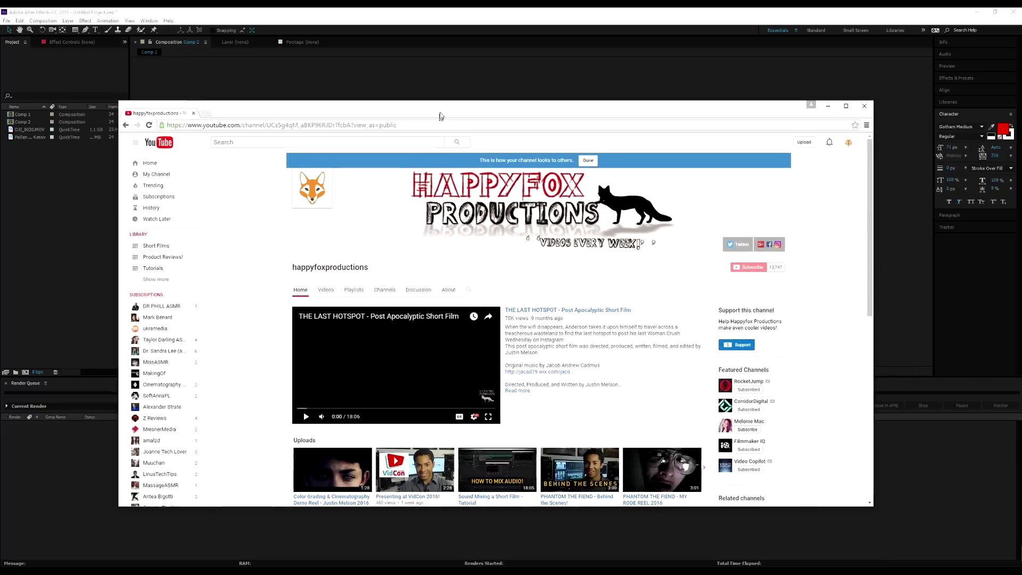
{"action": "scroll", "coordinate": [573, 278], "scroll_direction": "down", "scroll_amount": 5}
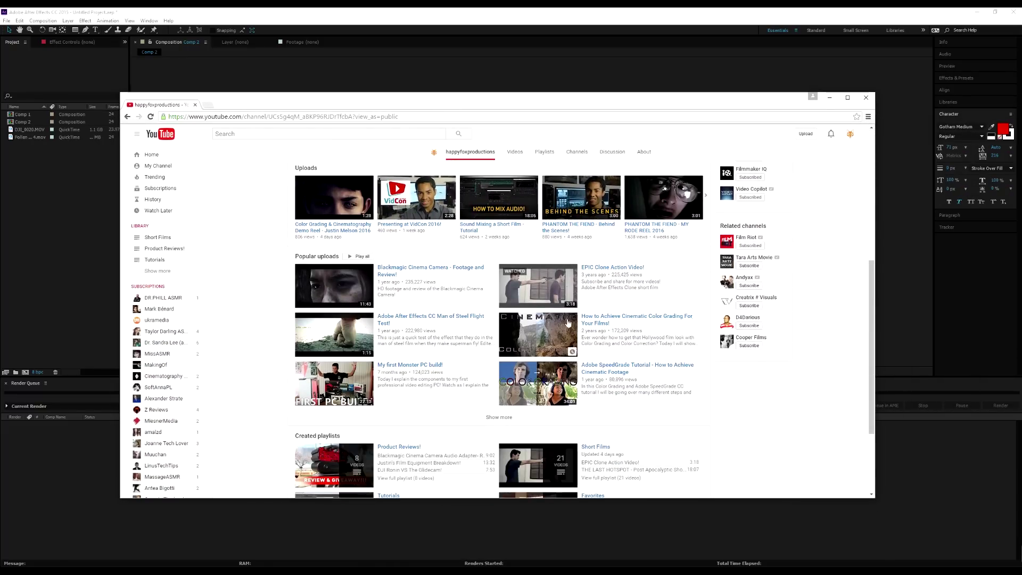
{"action": "scroll", "coordinate": [697, 335], "scroll_direction": "down", "scroll_amount": 1}
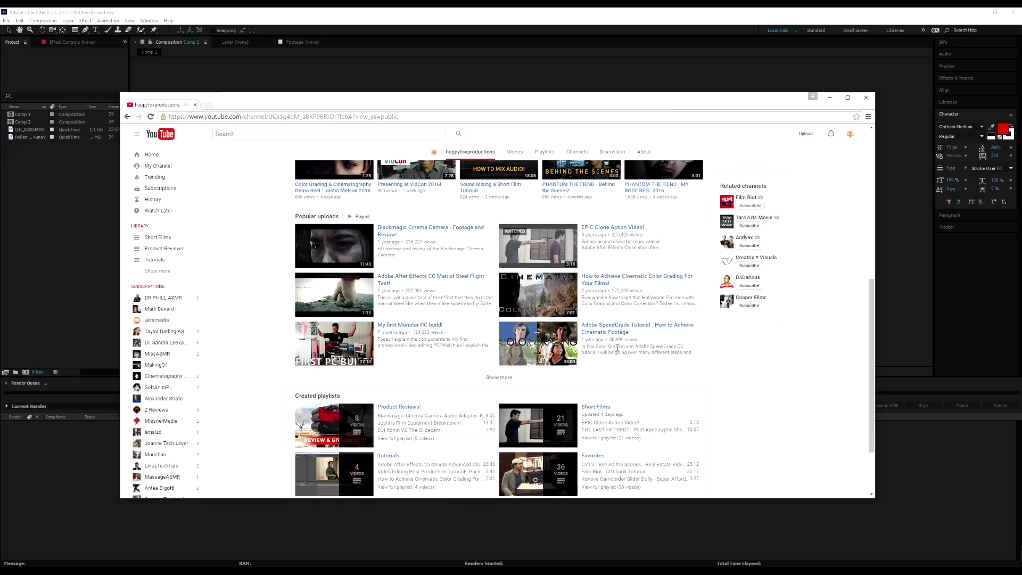
{"action": "scroll", "coordinate": [617, 348], "scroll_direction": "down", "scroll_amount": 2}
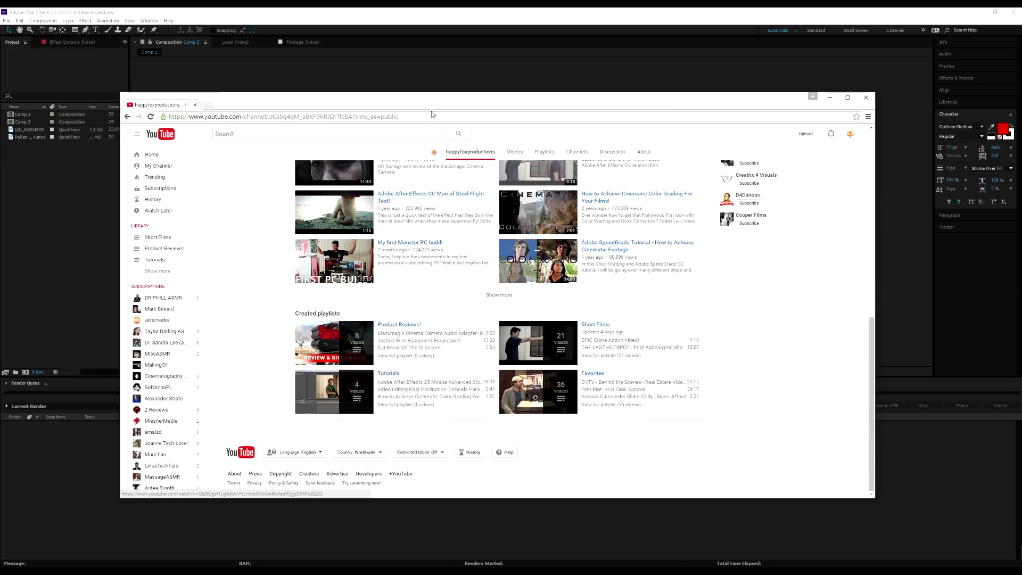
{"action": "mouse_move", "coordinate": [439, 105]}
{"action": "left_mouse_down"}
{"action": "mouse_move", "coordinate": [452, 102]}
{"action": "mouse_move", "coordinate": [439, 106]}
{"action": "left_mouse_up"}
Back in After Effects, trim the park clip's Out point to 0:00:06:13 and make a new composition from it
{"action": "key", "text": "super+Down"}
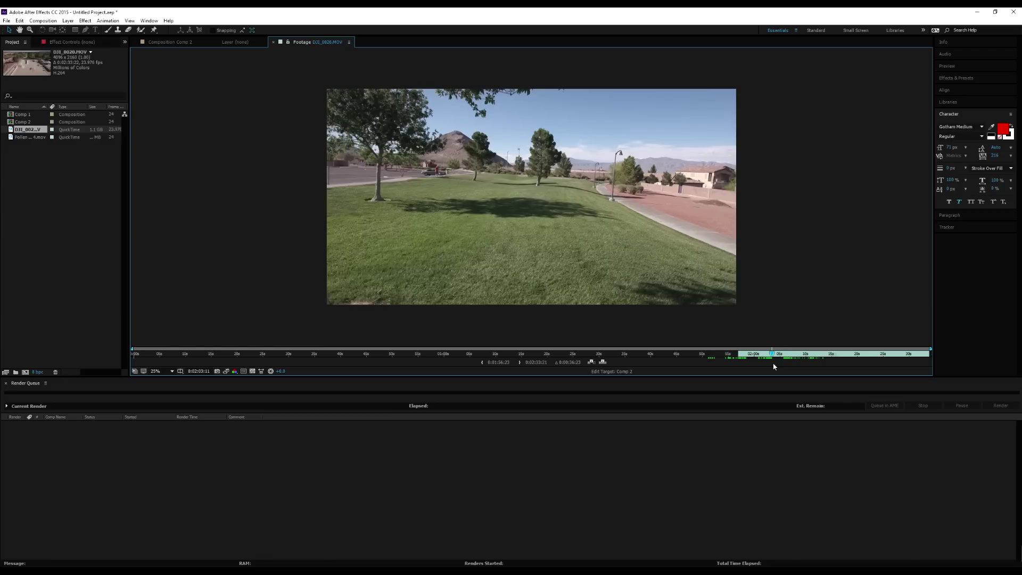
{"action": "key", "text": "alt+]"}
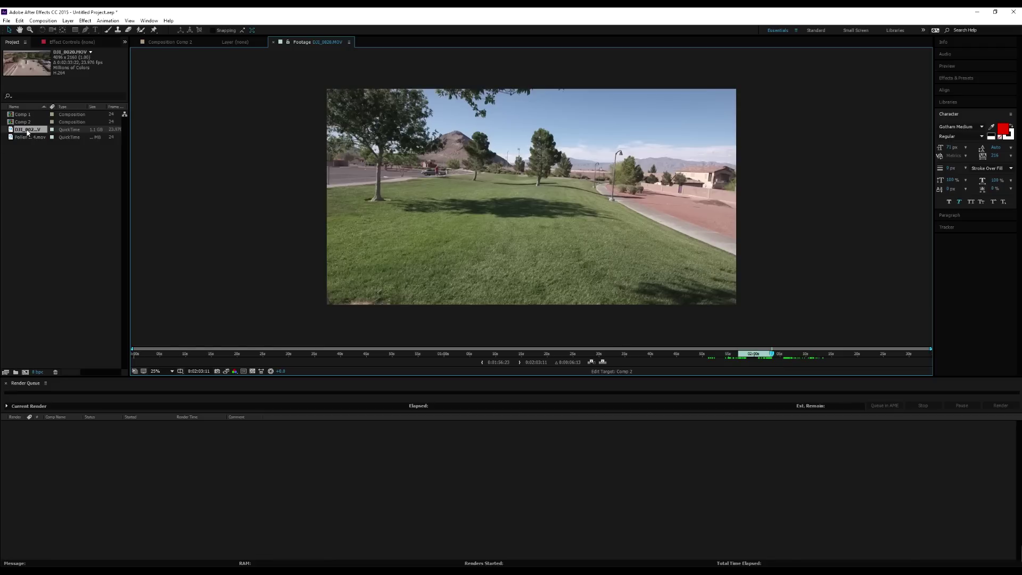
{"action": "left_click_drag", "start_coordinate": [28, 133], "coordinate": [24, 374]}
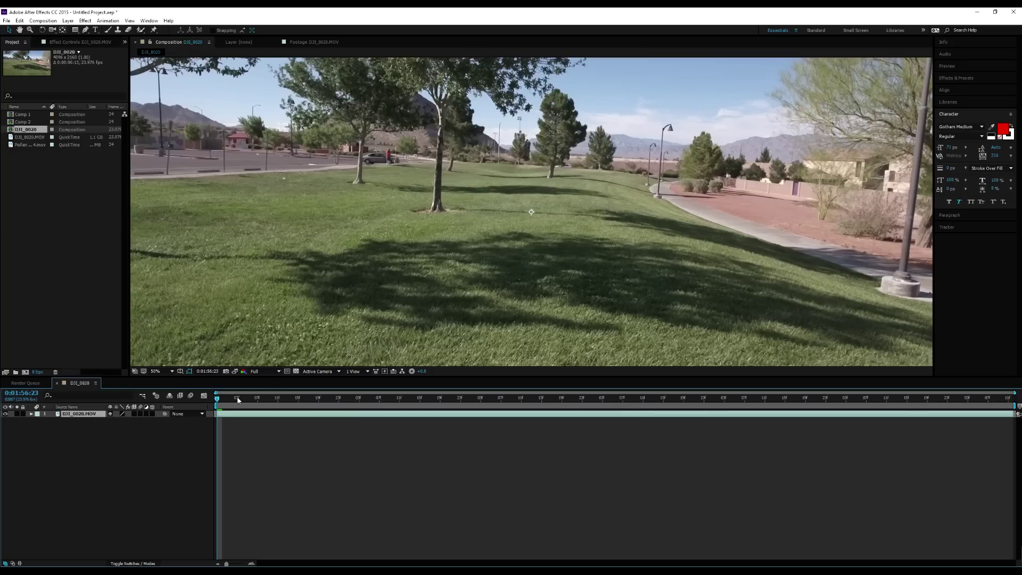
Fit the viewer and scrub and play back the trimmed park footage to check its motion
{"action": "left_click_drag", "start_coordinate": [237, 399], "coordinate": [273, 398]}
{"action": "key", "text": "comma"}
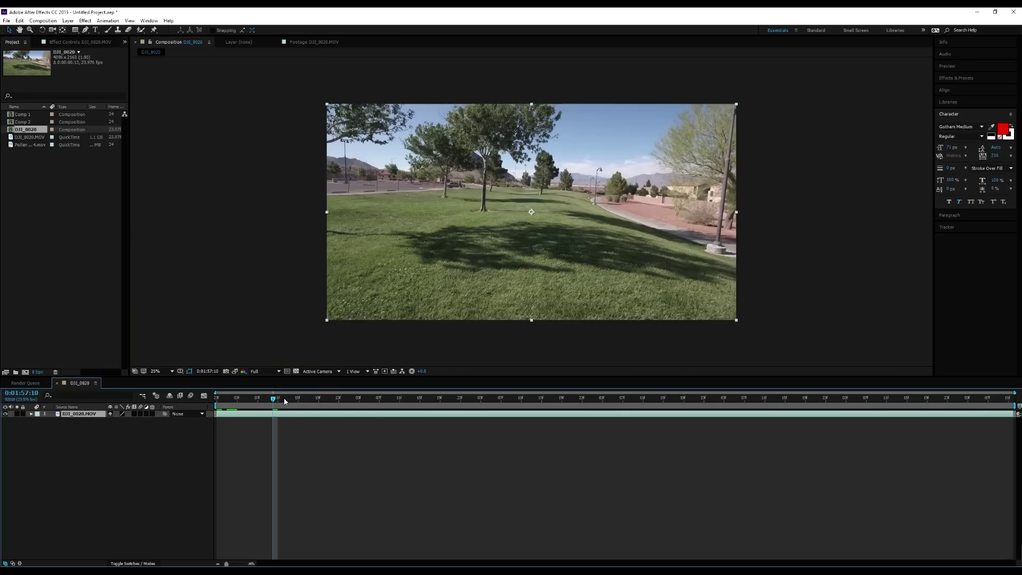
{"action": "left_click_drag", "start_coordinate": [285, 402], "coordinate": [687, 403]}
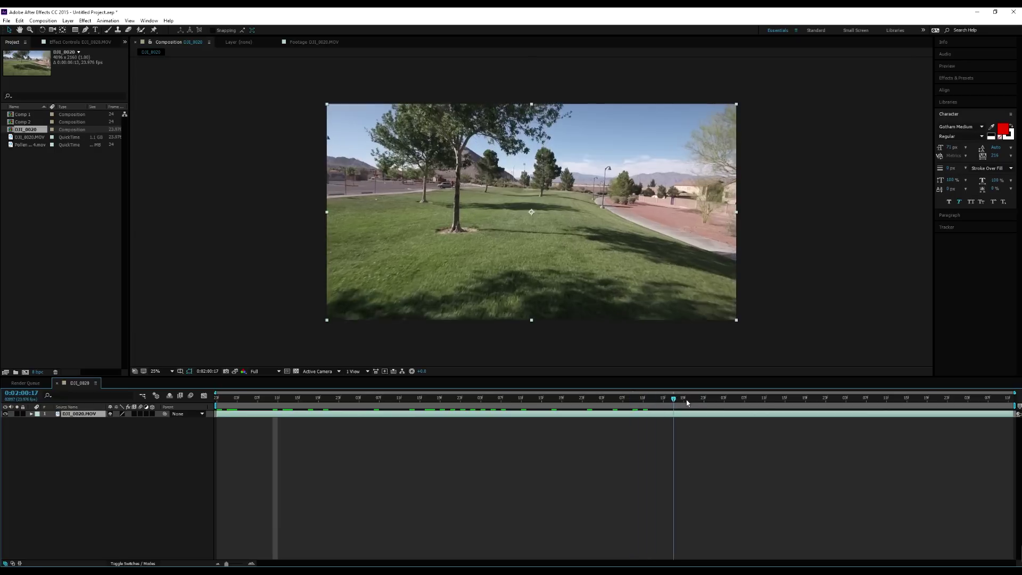
{"action": "key", "text": "space"}
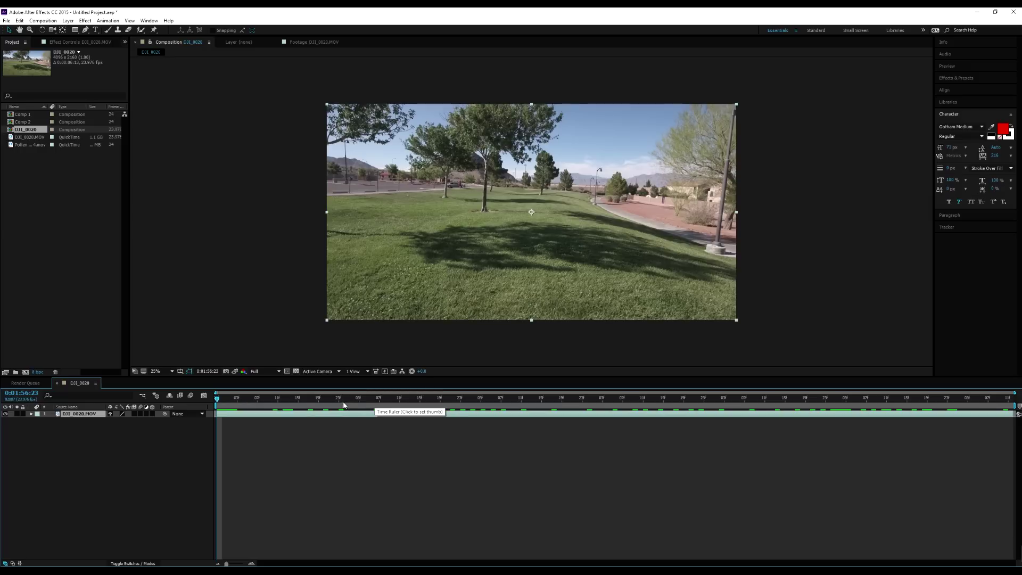
{"action": "left_click_drag", "start_coordinate": [343, 406], "coordinate": [248, 406]}
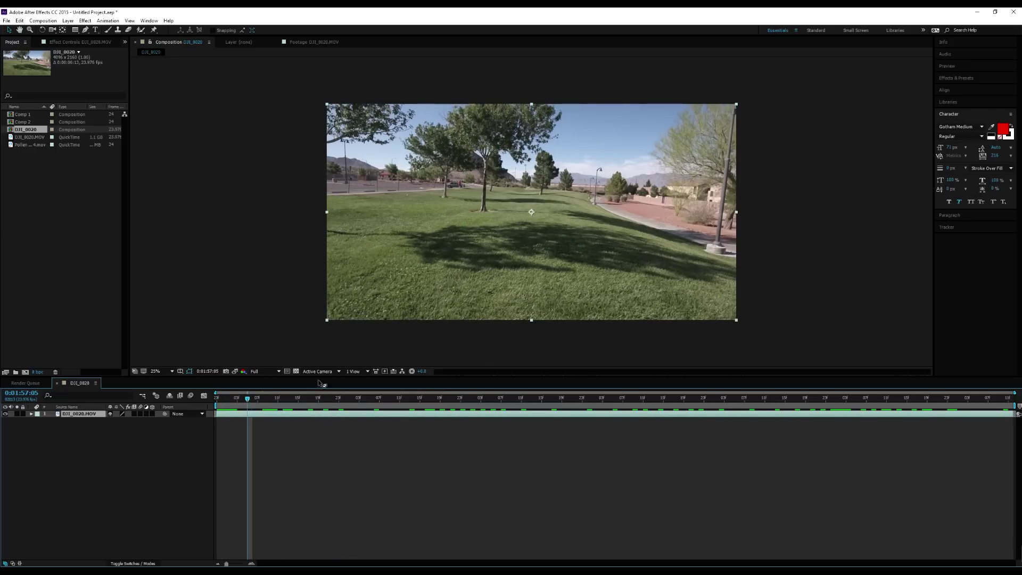
Search Effects & Presets for 'camera' and apply 3D Camera Tracker to the footage
{"action": "left_click", "coordinate": [956, 77]}
{"action": "left_click", "coordinate": [948, 89]}
{"action": "type", "text": "Tint"}
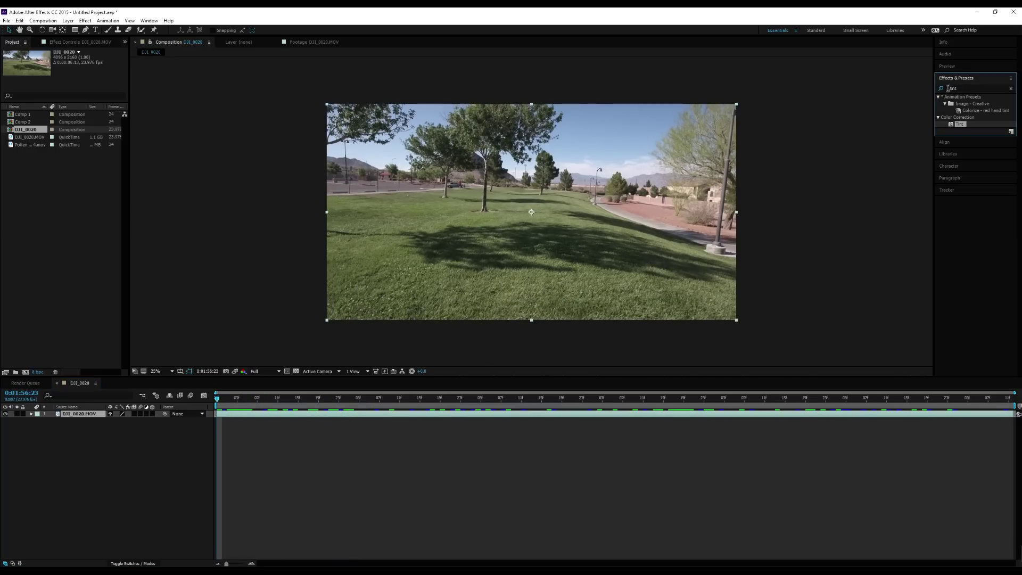
{"action": "left_click", "coordinate": [966, 89]}
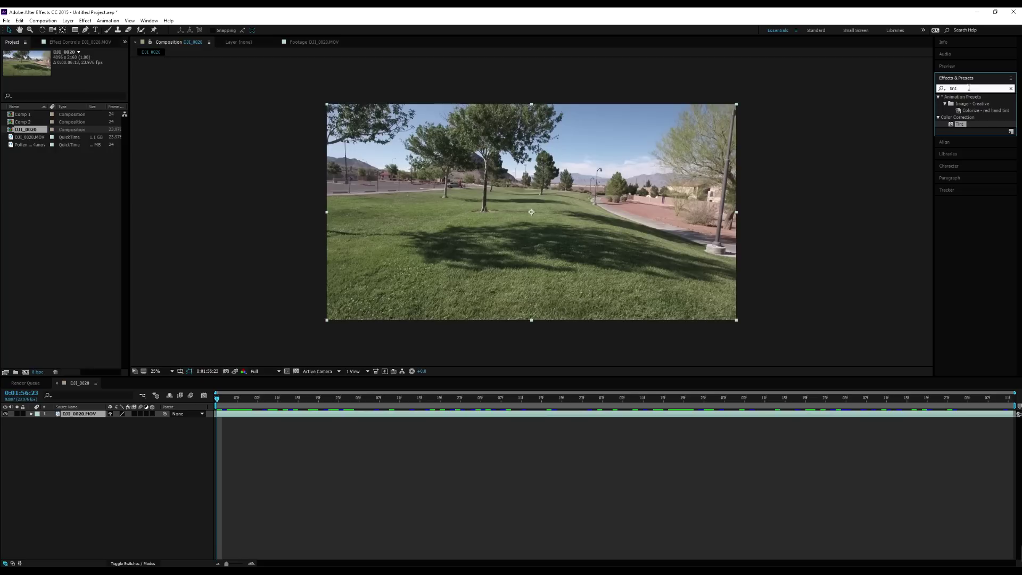
{"action": "double_click", "coordinate": [968, 88]}
{"action": "key", "text": "BackSpace"}
{"action": "type", "text": "camera"}
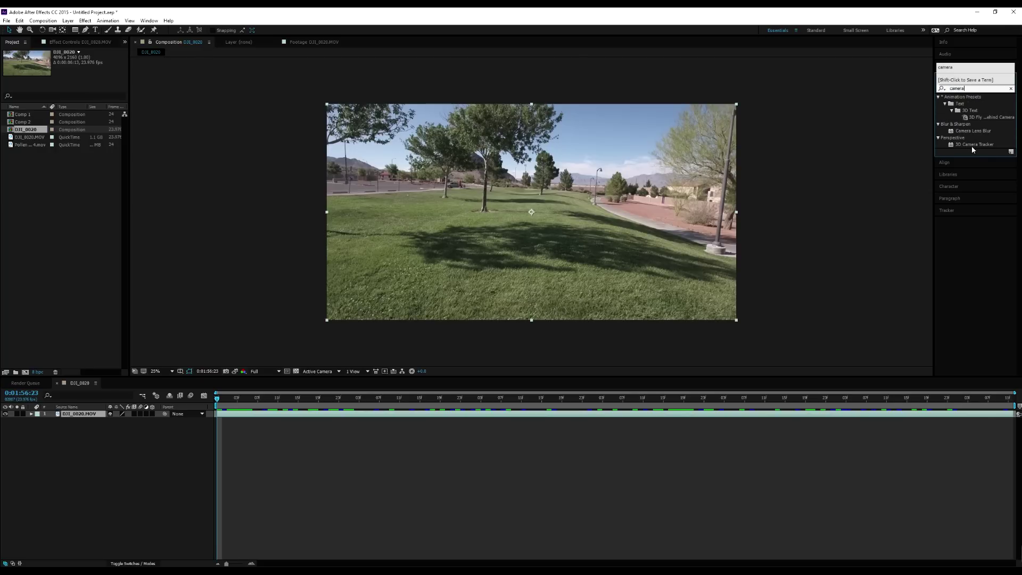
{"action": "left_click_drag", "start_coordinate": [972, 148], "coordinate": [673, 200]}
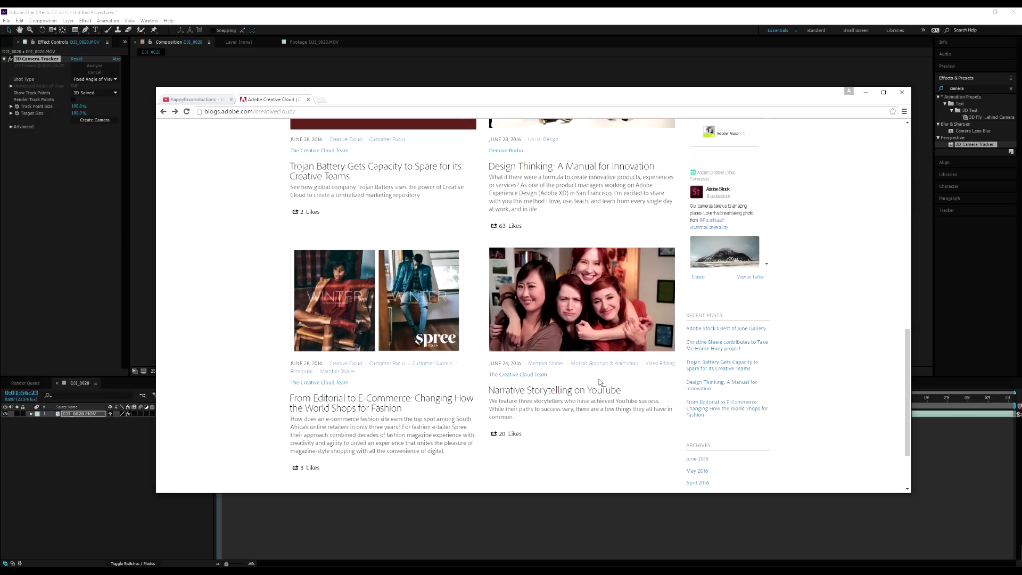
Open the Narrative Storytelling on YouTube article and scroll down to its footer
{"action": "left_click", "coordinate": [587, 329]}
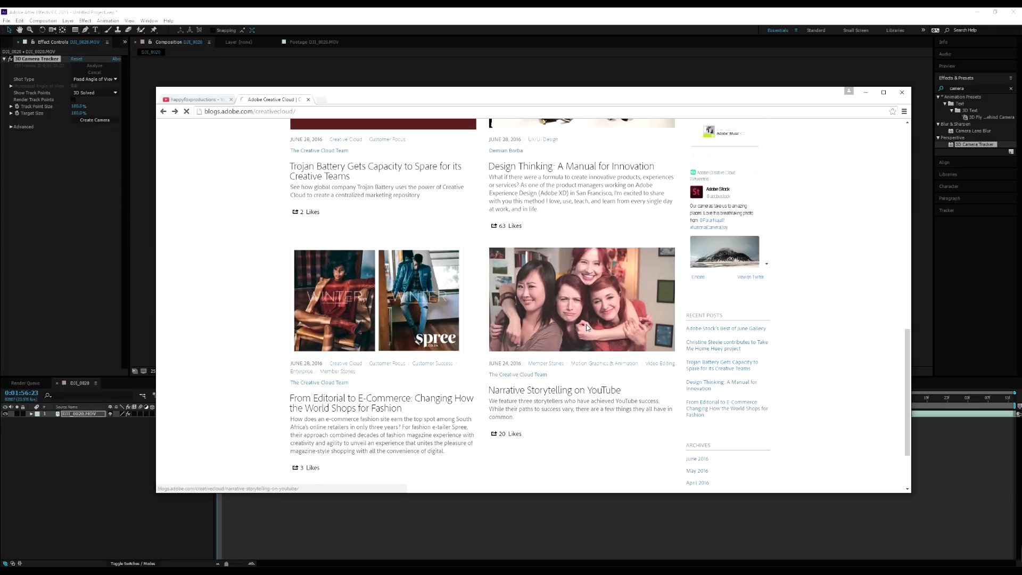
{"action": "scroll", "coordinate": [580, 312], "scroll_direction": "down", "scroll_amount": 5}
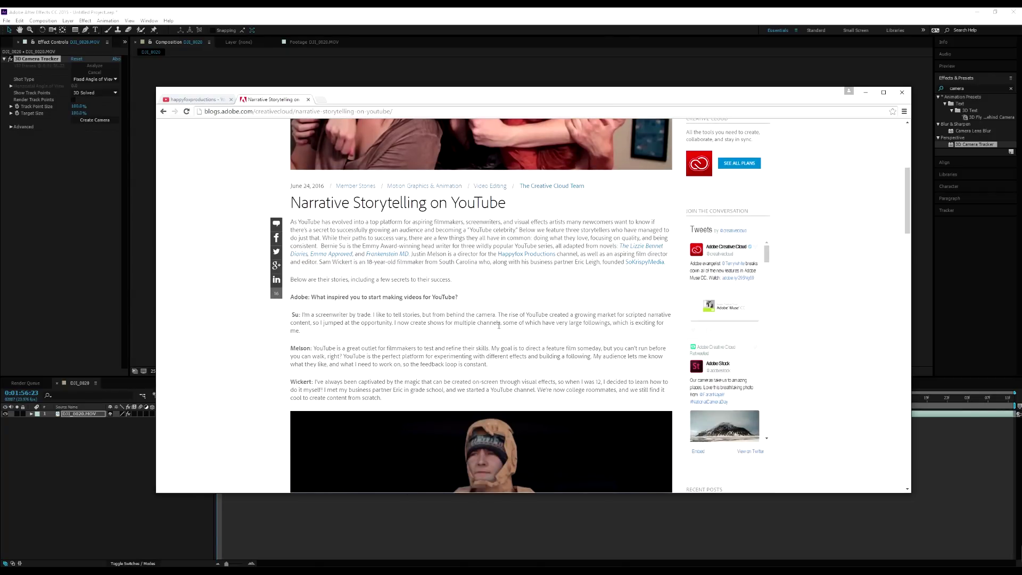
{"action": "scroll", "coordinate": [498, 315], "scroll_direction": "down", "scroll_amount": 2}
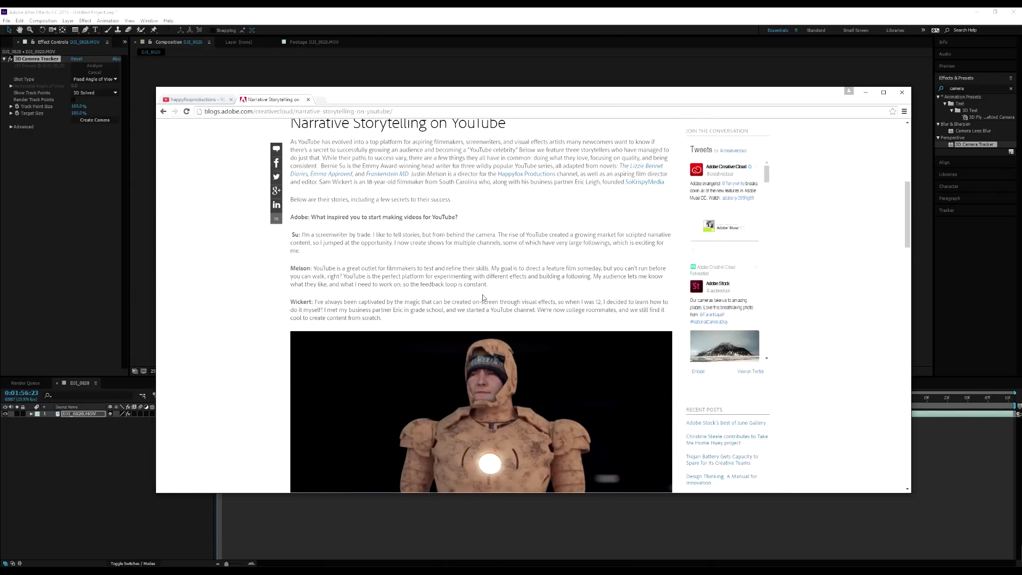
{"action": "scroll", "coordinate": [481, 292], "scroll_direction": "down", "scroll_amount": 10}
{"action": "scroll", "coordinate": [481, 195], "scroll_direction": "down", "scroll_amount": 12}
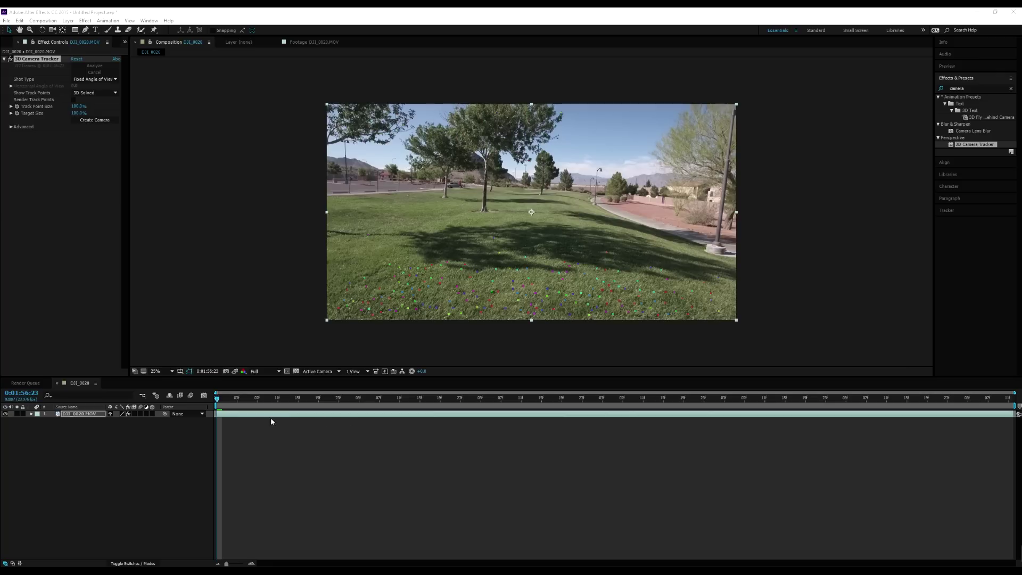
Scrub through the solved track and target lawn track points below frame centre at 0:01:58:08
{"action": "left_click_drag", "start_coordinate": [230, 401], "coordinate": [318, 400]}
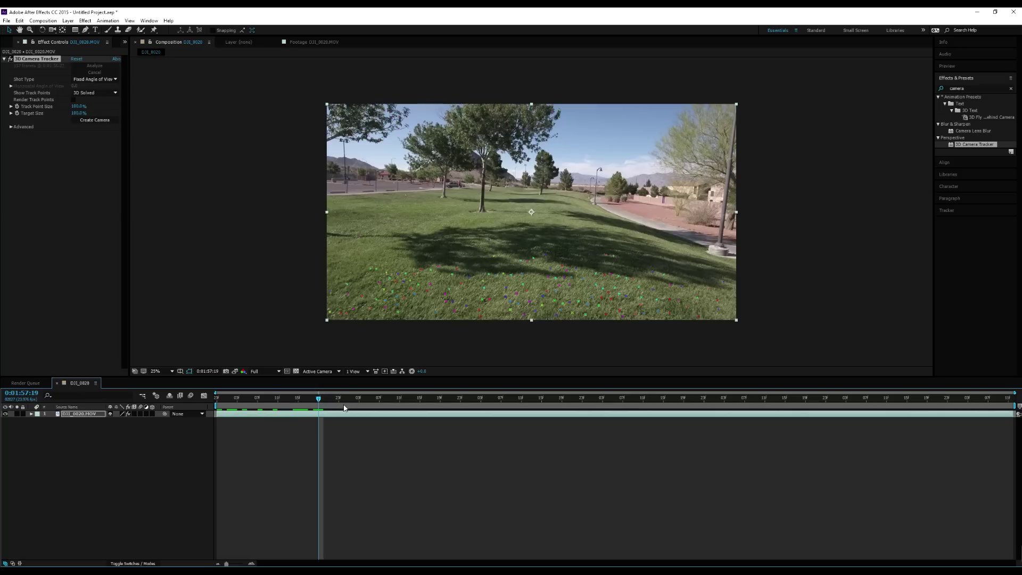
{"action": "left_click_drag", "start_coordinate": [336, 399], "coordinate": [430, 399]}
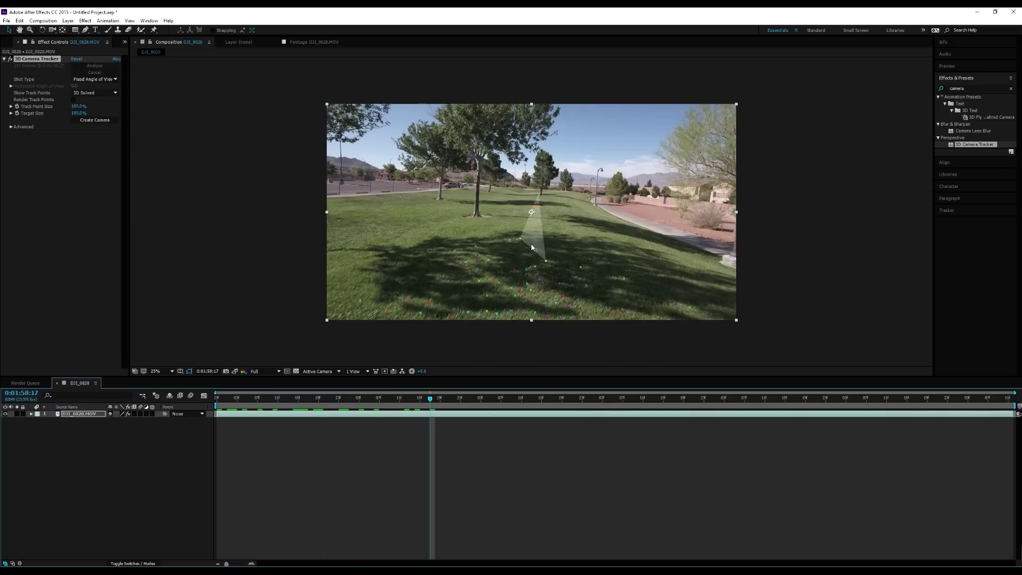
{"action": "left_click_drag", "start_coordinate": [606, 398], "coordinate": [384, 433]}
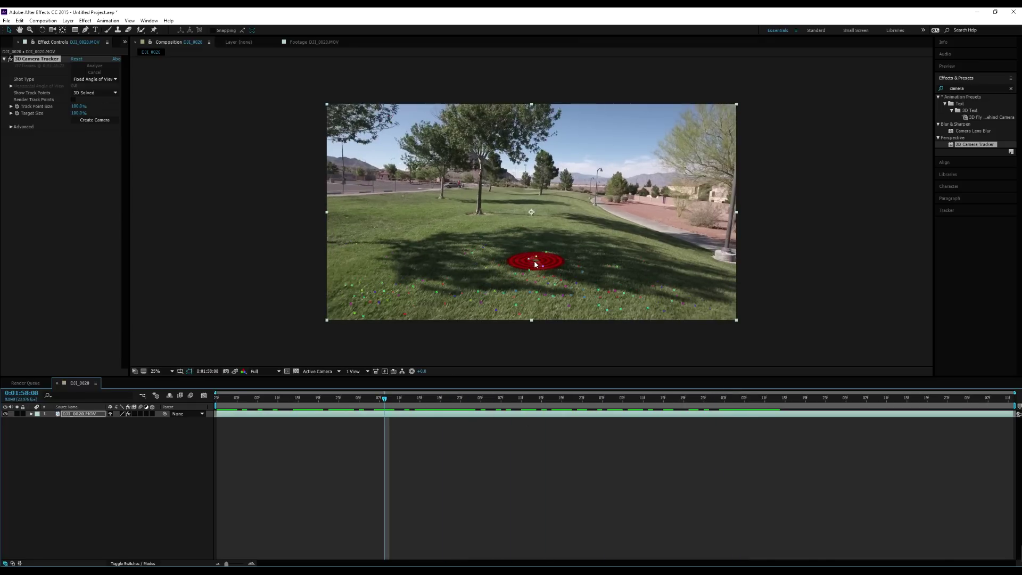
{"action": "right_click", "coordinate": [535, 261]}
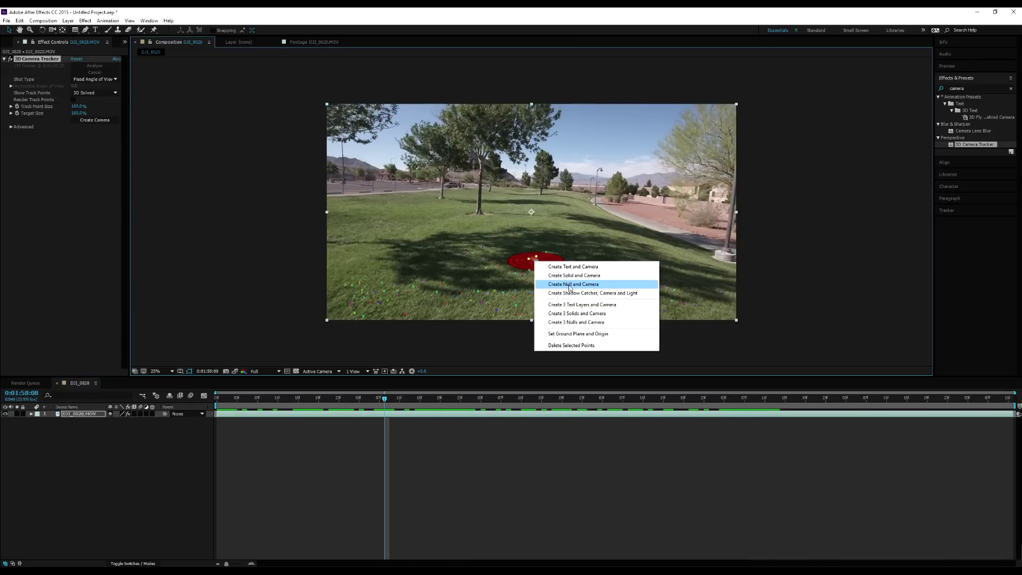
Create a null and camera at the lawn track points and scale Track Null 1 to 1869%
{"action": "left_click", "coordinate": [570, 285]}
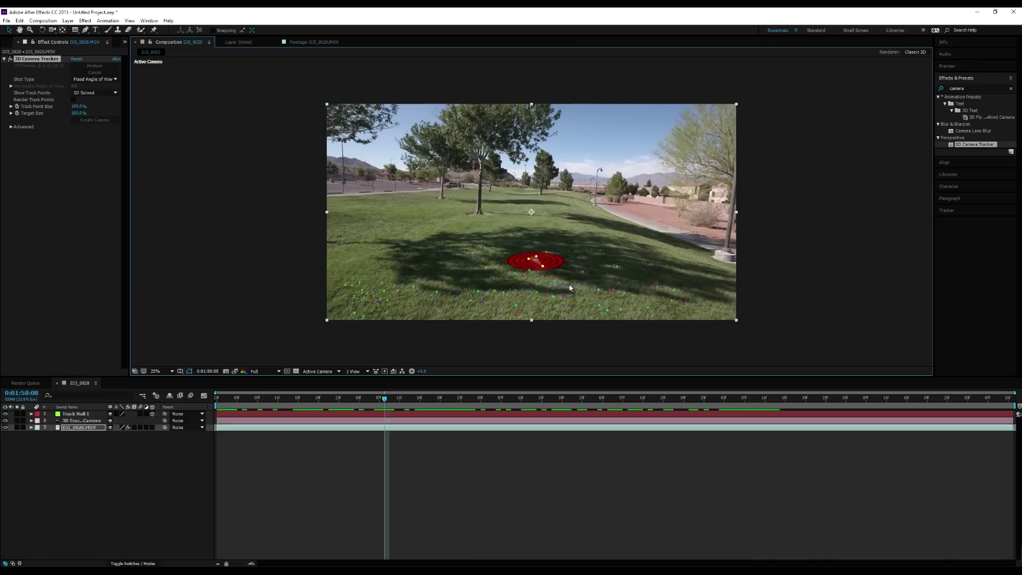
{"action": "left_click", "coordinate": [75, 414]}
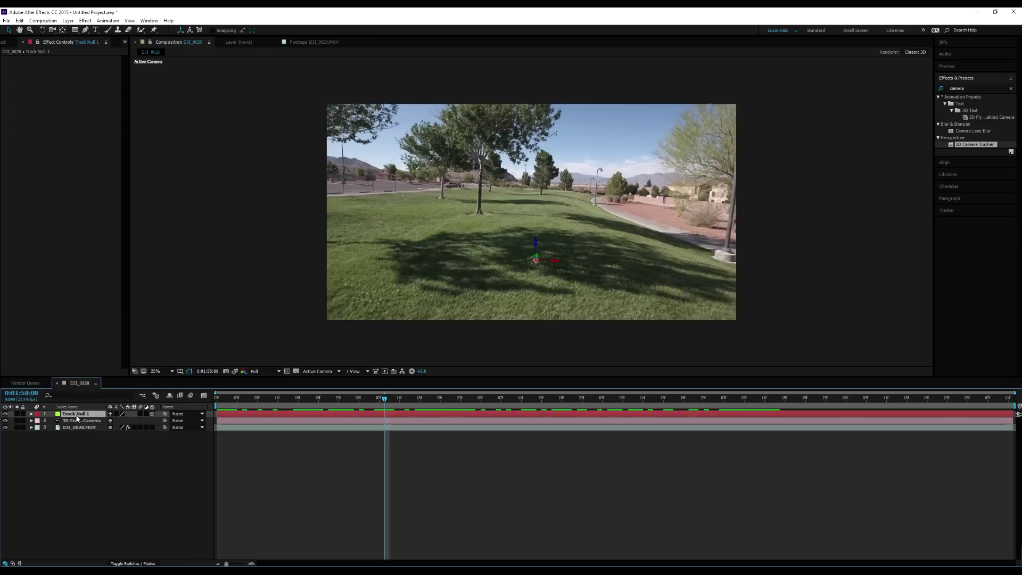
{"action": "key", "text": "s"}
{"action": "left_click_drag", "start_coordinate": [146, 424], "coordinate": [845, 380]}
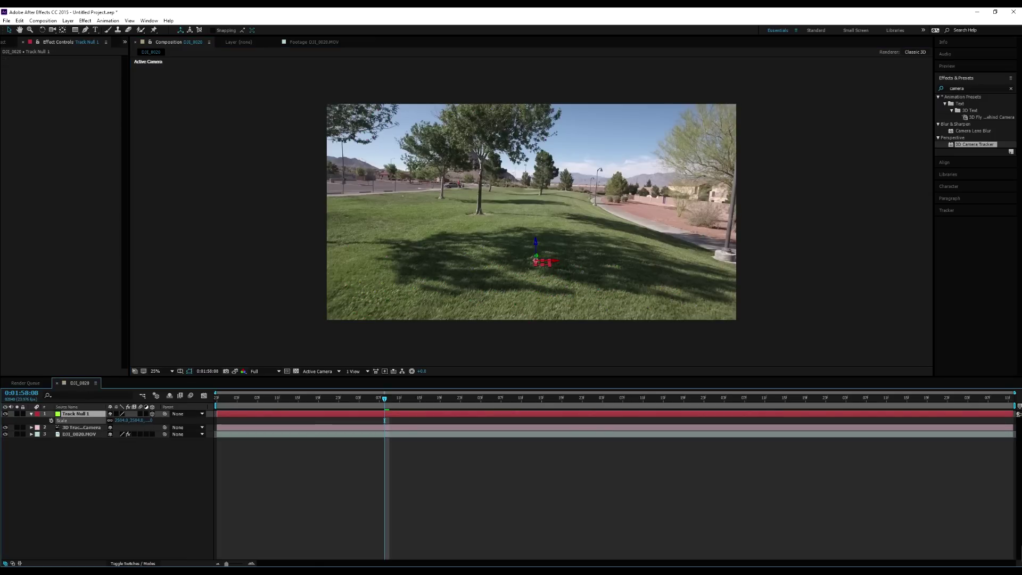
{"action": "left_click", "coordinate": [245, 310]}
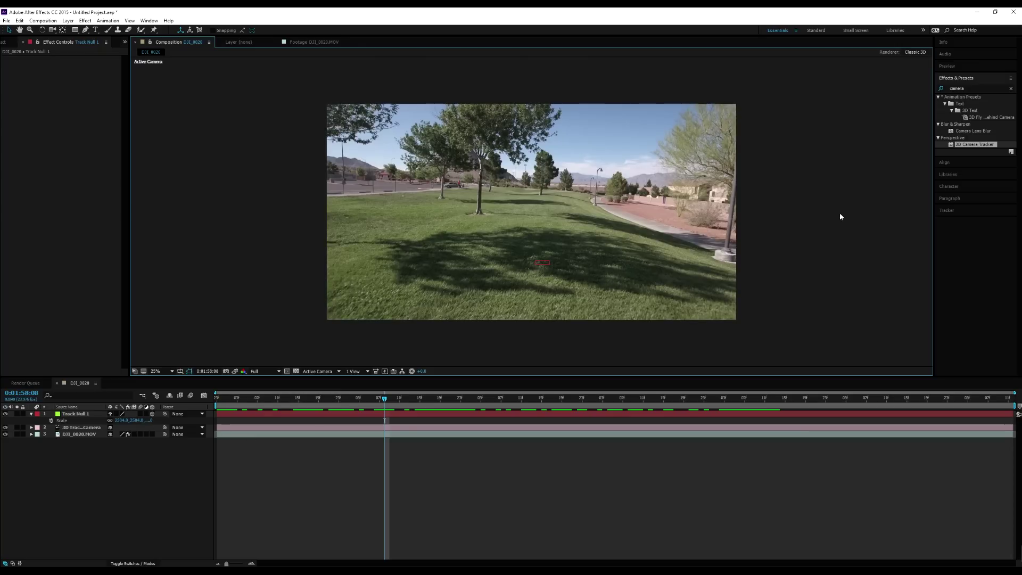
{"action": "left_click", "coordinate": [947, 210]}
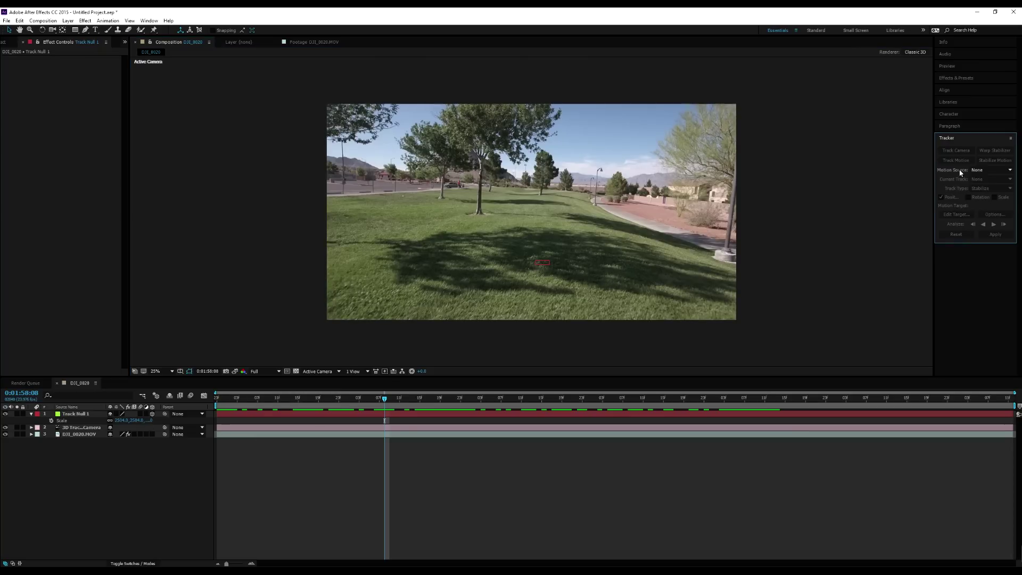
Switch the 3D View to Top, zoom out, and scrub to watch the tracker camera's path
{"action": "left_click", "coordinate": [228, 413]}
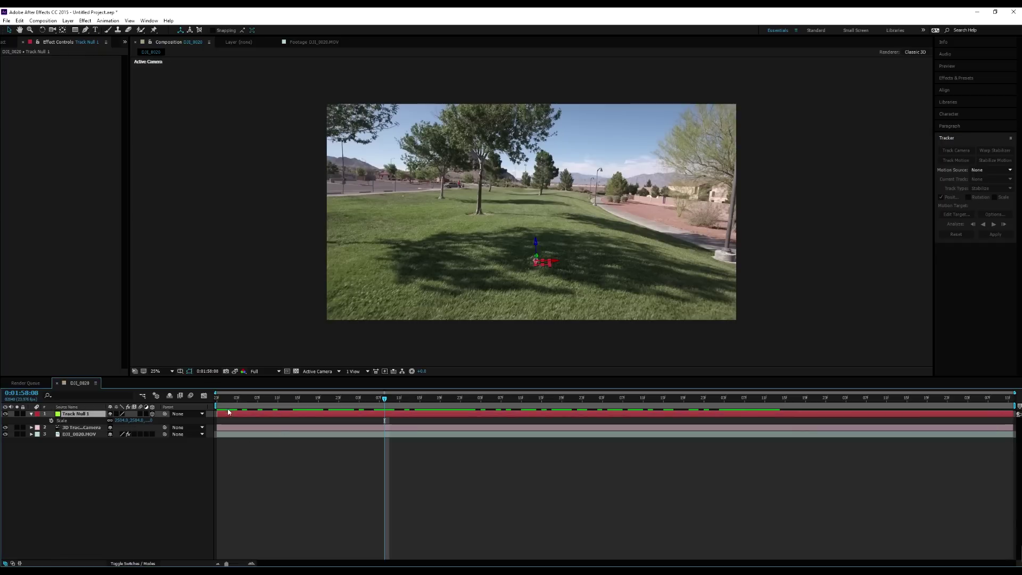
{"action": "left_click", "coordinate": [88, 428]}
{"action": "left_click", "coordinate": [330, 371]}
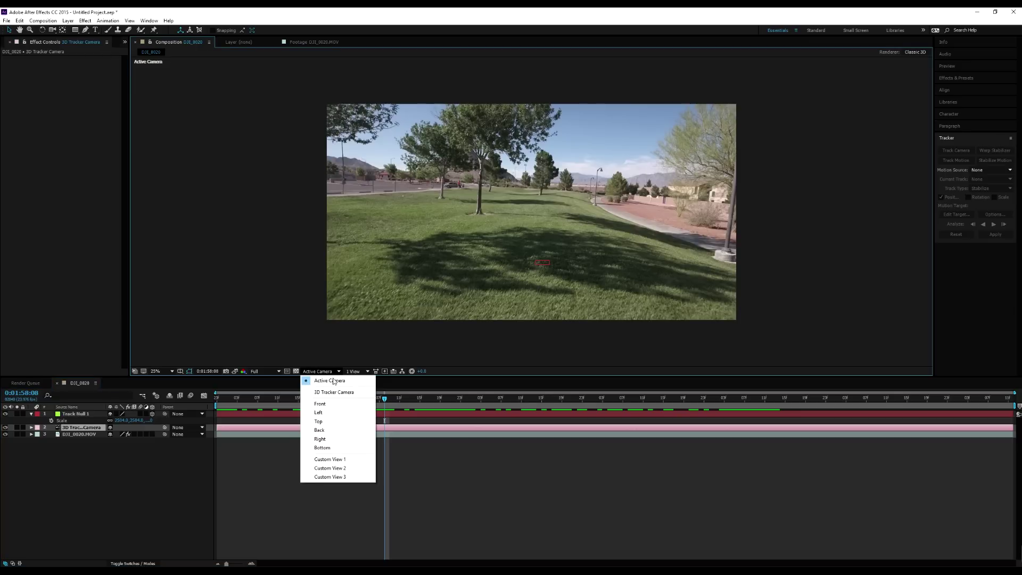
{"action": "left_click", "coordinate": [327, 421]}
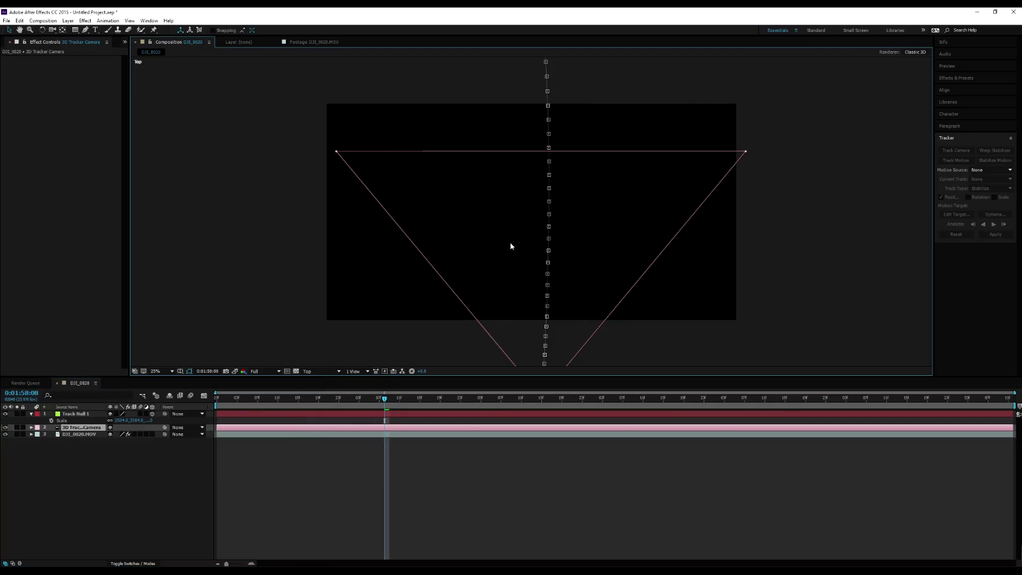
{"action": "scroll", "coordinate": [510, 245], "scroll_direction": "down", "scroll_amount": 4}
{"action": "key", "text": "comma"}
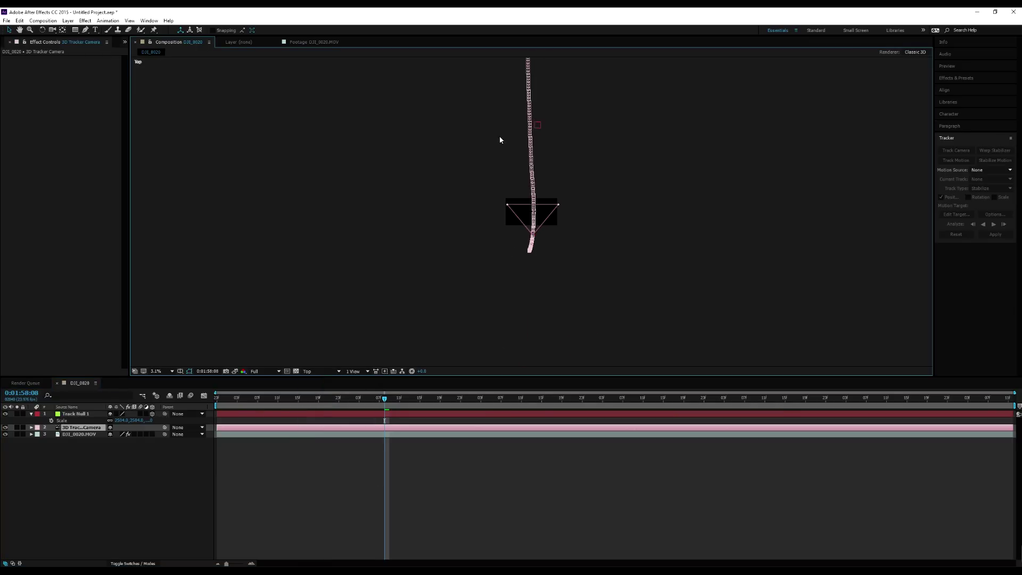
{"action": "left_click", "coordinate": [539, 128]}
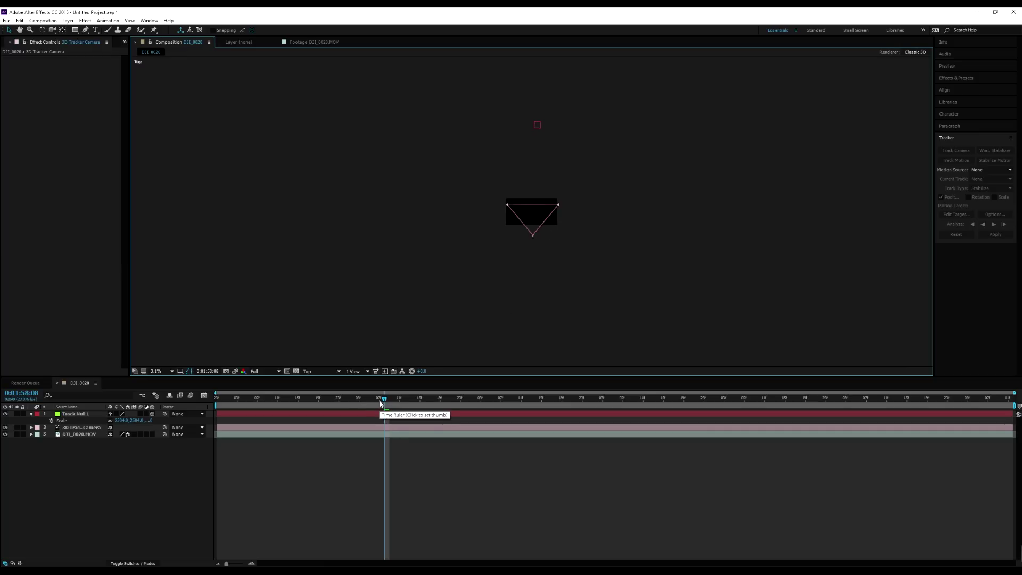
{"action": "left_click_drag", "start_coordinate": [379, 401], "coordinate": [830, 379]}
Return the viewer to the Active Camera view zoomed to 25%
{"action": "scroll", "coordinate": [445, 317], "scroll_direction": "up", "scroll_amount": 1}
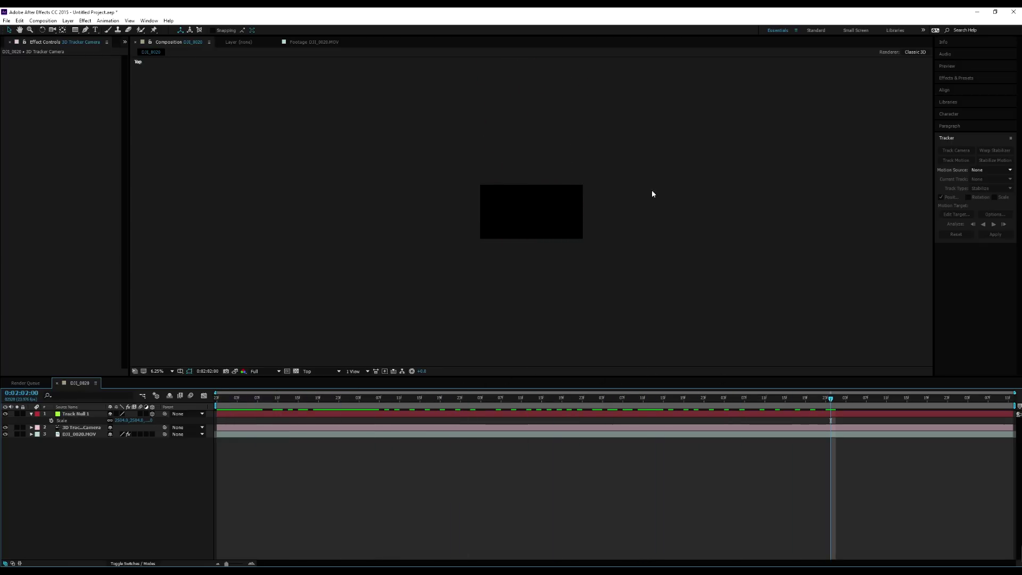
{"action": "scroll", "coordinate": [620, 153], "scroll_direction": "down", "scroll_amount": 2}
{"action": "left_click", "coordinate": [321, 371]}
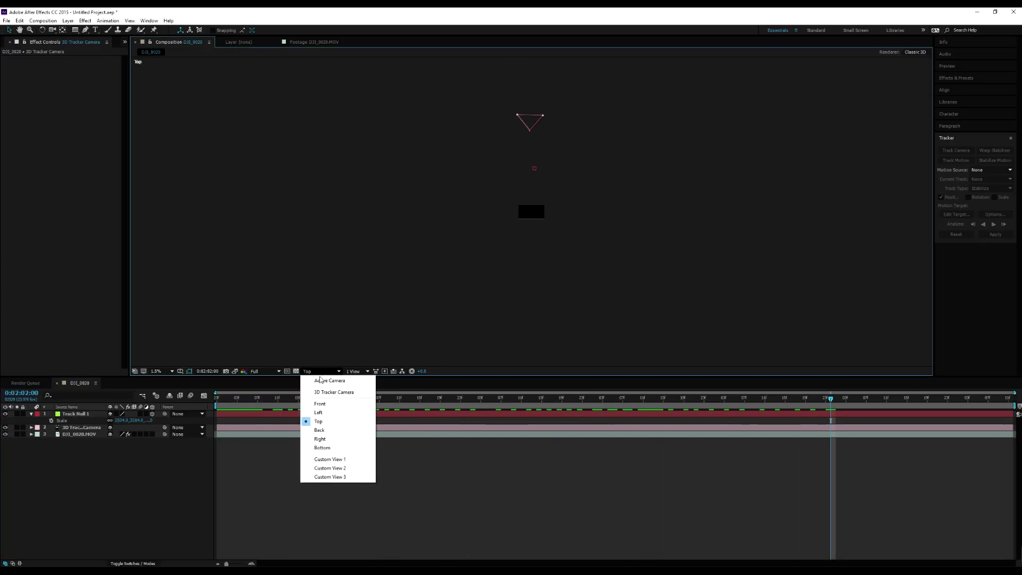
{"action": "left_click", "coordinate": [320, 378]}
{"action": "scroll", "coordinate": [550, 251], "scroll_direction": "up", "scroll_amount": 4}
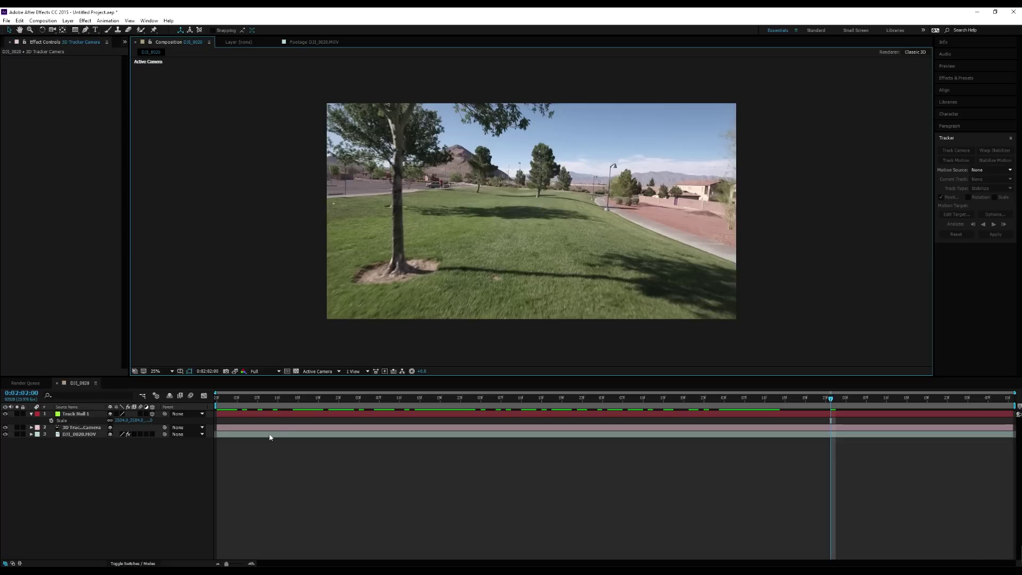
Move the time to 0:01:58:00 with the null on the grass and collapse Track Null 1
{"action": "left_click", "coordinate": [226, 399]}
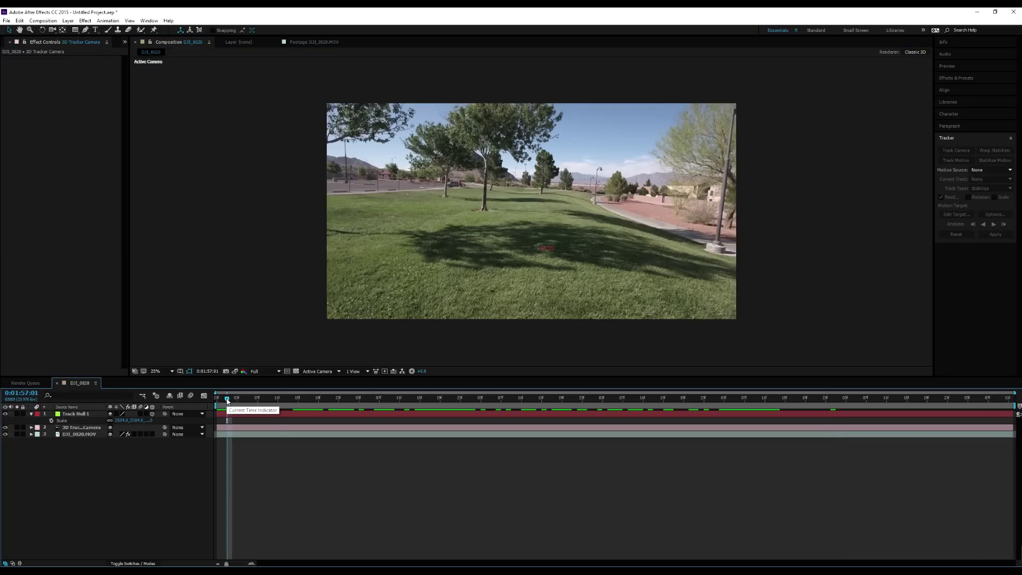
{"action": "left_click_drag", "start_coordinate": [227, 400], "coordinate": [256, 408]}
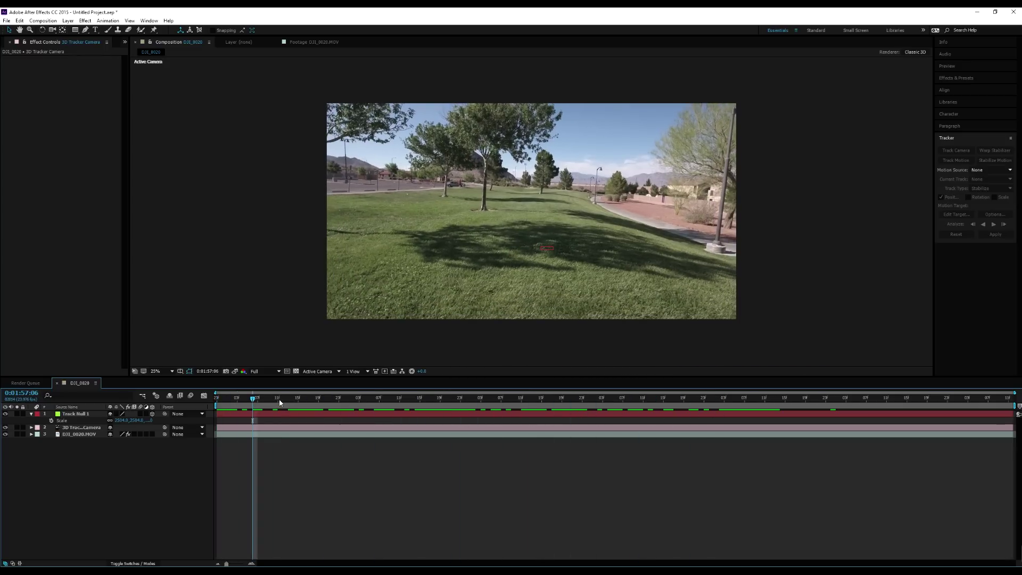
{"action": "left_click", "coordinate": [277, 403]}
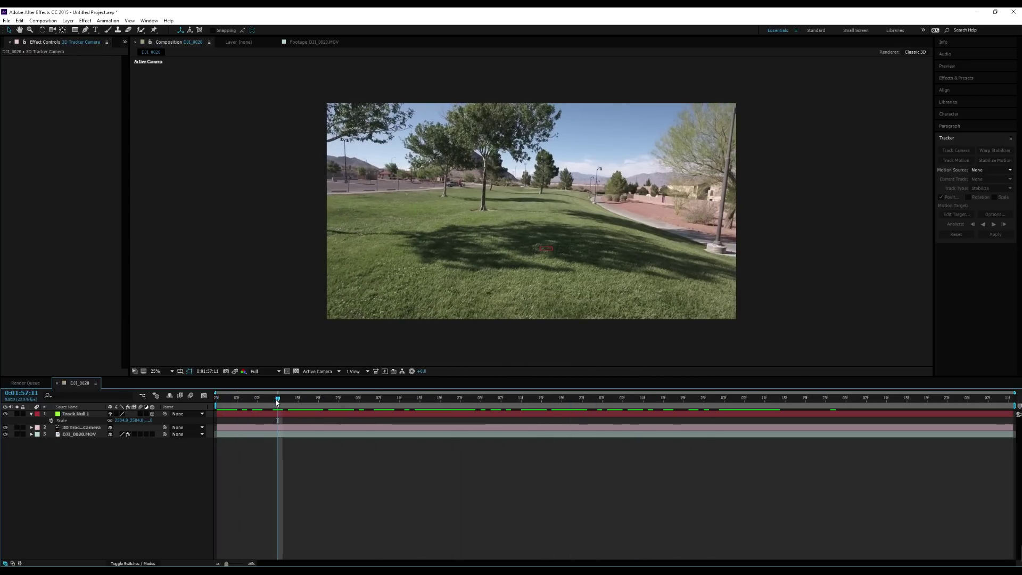
{"action": "left_click", "coordinate": [31, 413]}
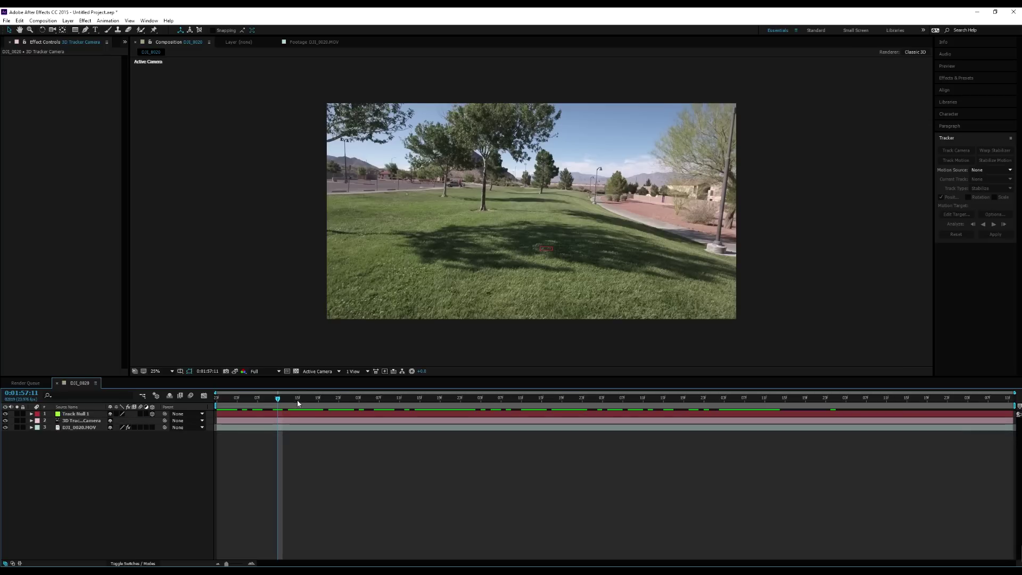
{"action": "left_click_drag", "start_coordinate": [297, 400], "coordinate": [344, 400]}
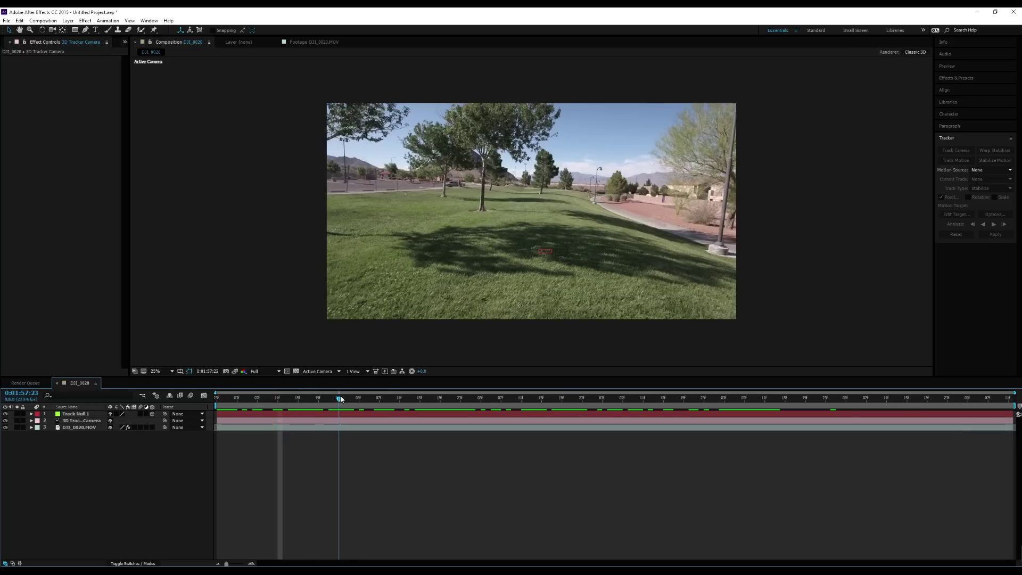
Add a 3D text layer reading 'HAHAHAHAHA skdlfnklsdanf' over the lawn
{"action": "left_click", "coordinate": [96, 31]}
{"action": "left_click", "coordinate": [393, 205]}
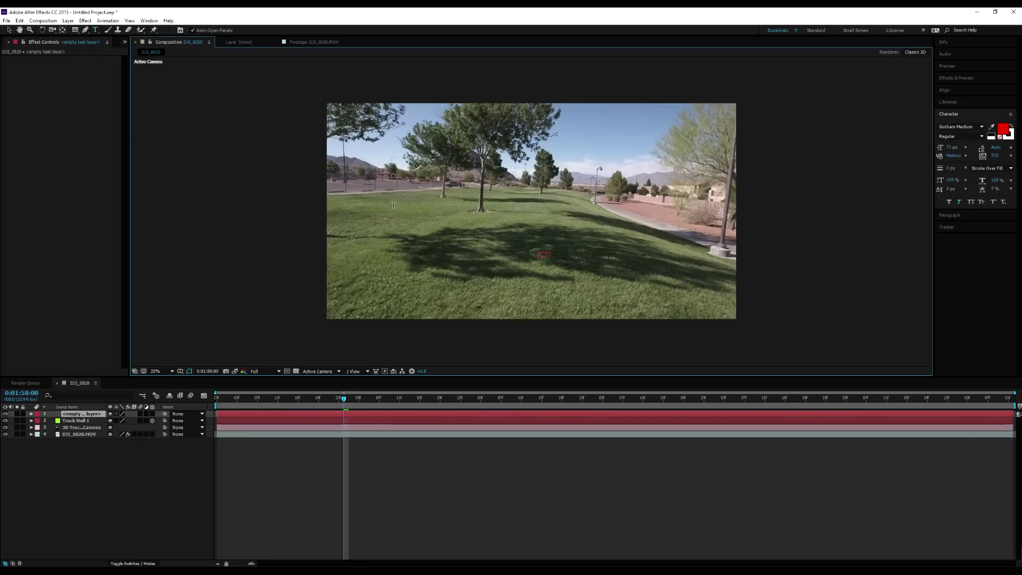
{"action": "type", "text": "HAHAHAHAHA"}
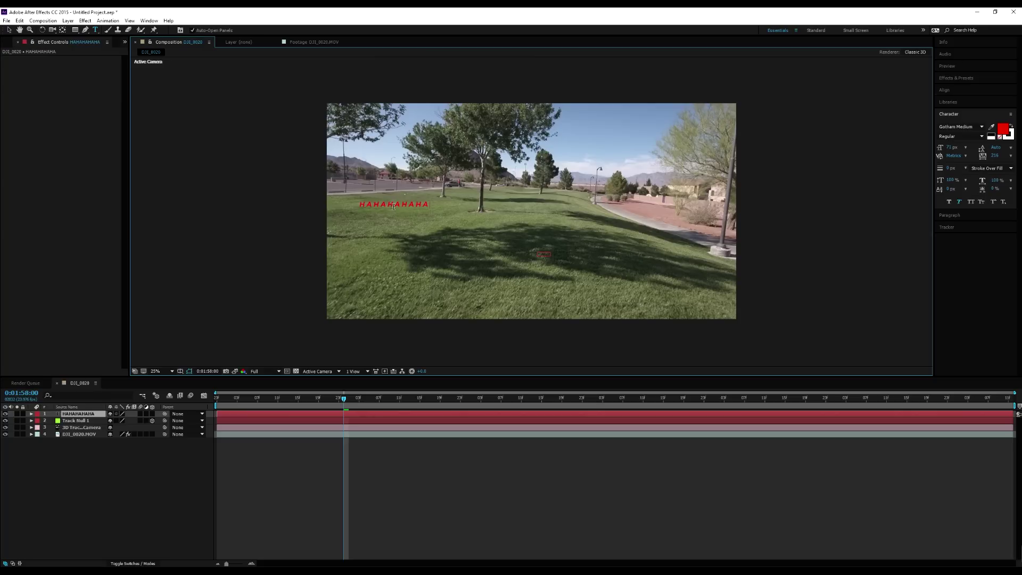
{"action": "type", "text": " skdlfnklsdanf"}
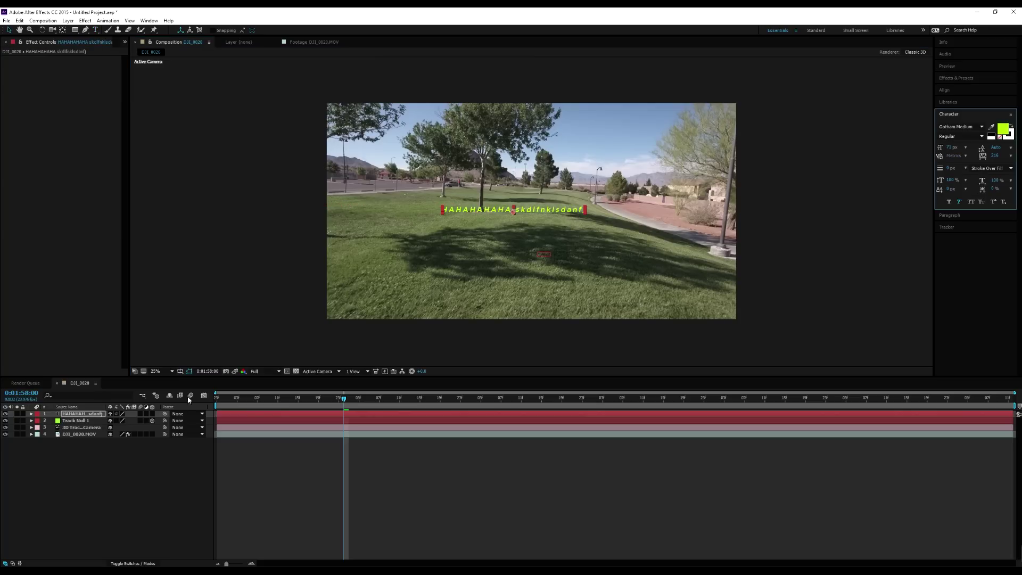
{"action": "left_click", "coordinate": [153, 413]}
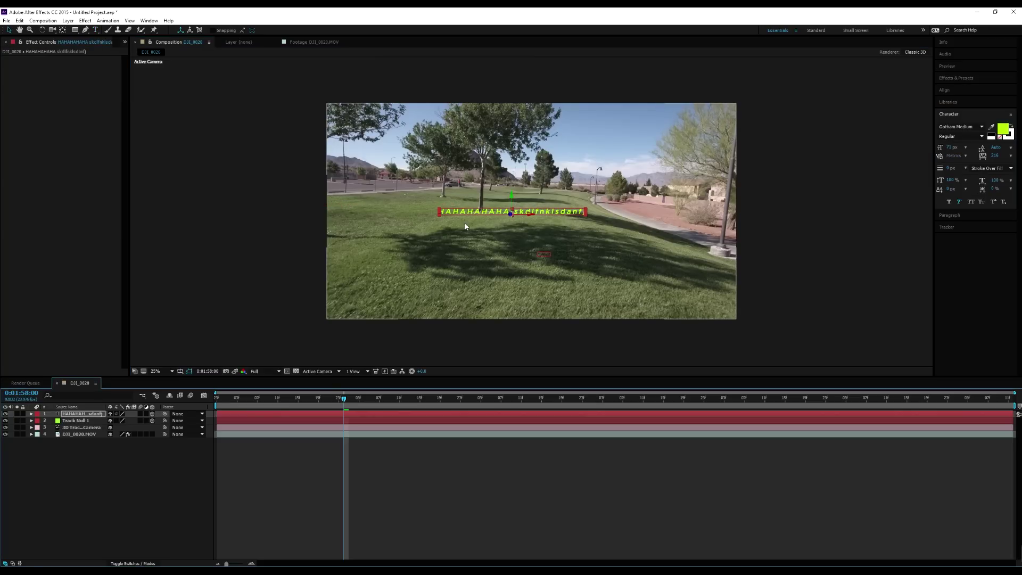
Copy Track Null 1's Position and paste it onto the text layer's Position
{"action": "left_click", "coordinate": [80, 421]}
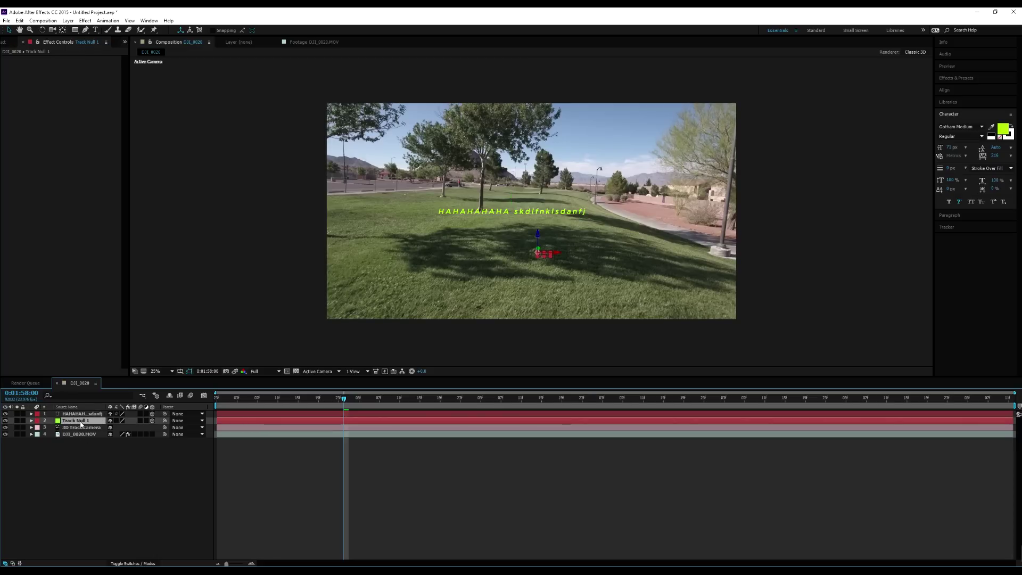
{"action": "key", "text": "p"}
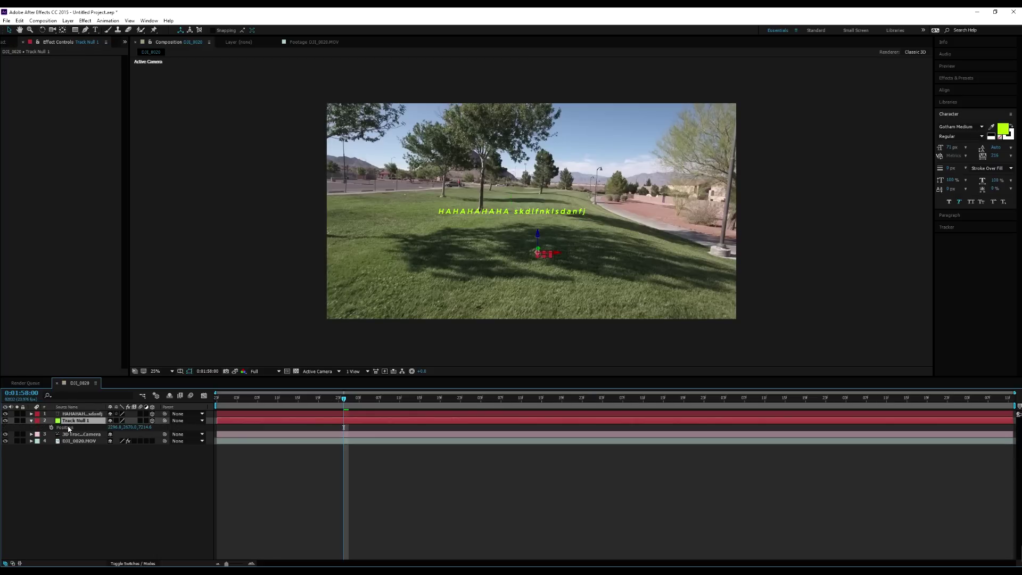
{"action": "left_click", "coordinate": [69, 427]}
{"action": "left_click", "coordinate": [91, 415]}
{"action": "key", "text": "p"}
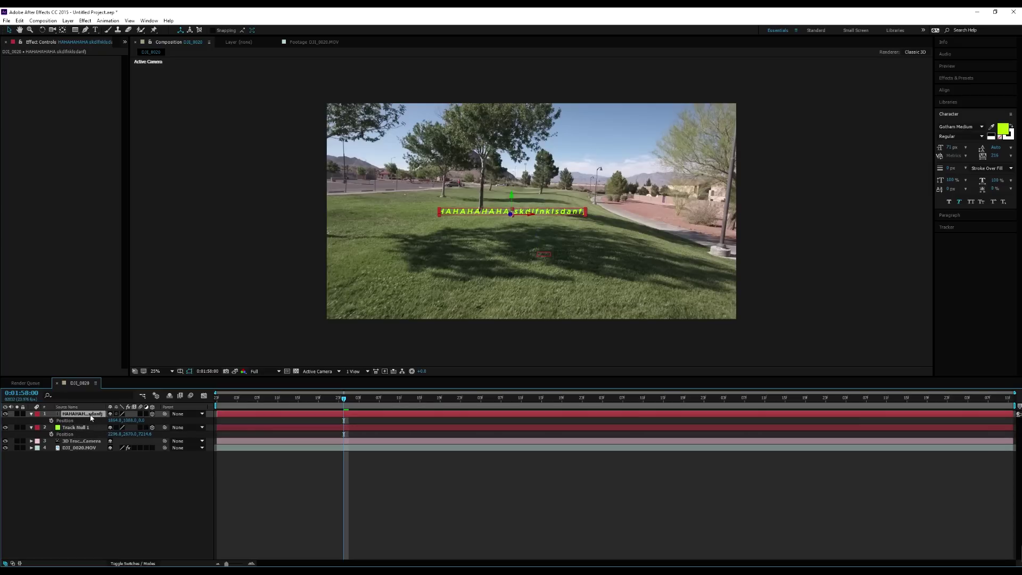
{"action": "left_click", "coordinate": [72, 421]}
{"action": "key", "text": "ctrl+v"}
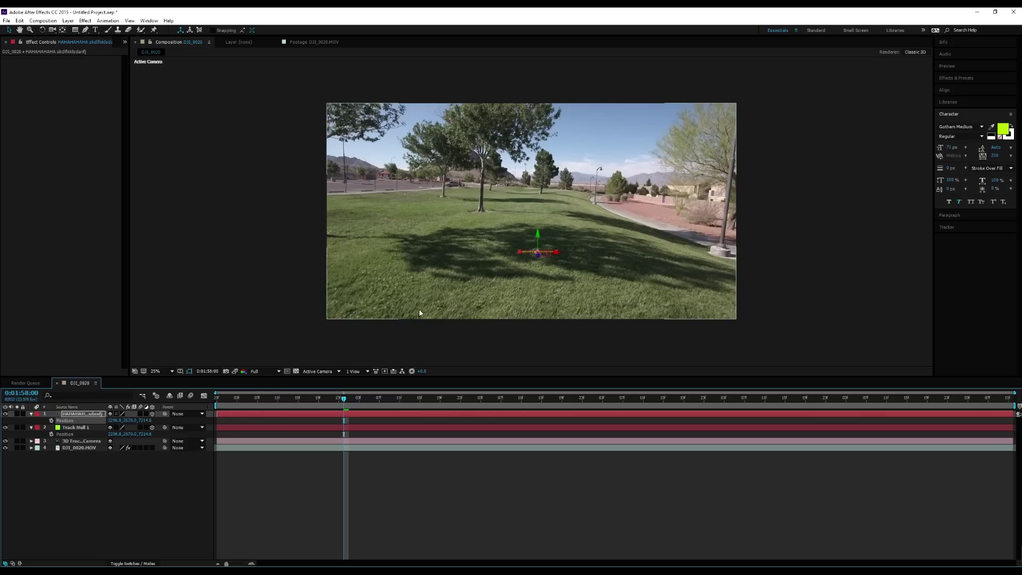
Scale the text to about 497% and raise it above the grass toward the tree line
{"action": "key", "text": "s"}
{"action": "left_click_drag", "start_coordinate": [121, 420], "coordinate": [324, 428]}
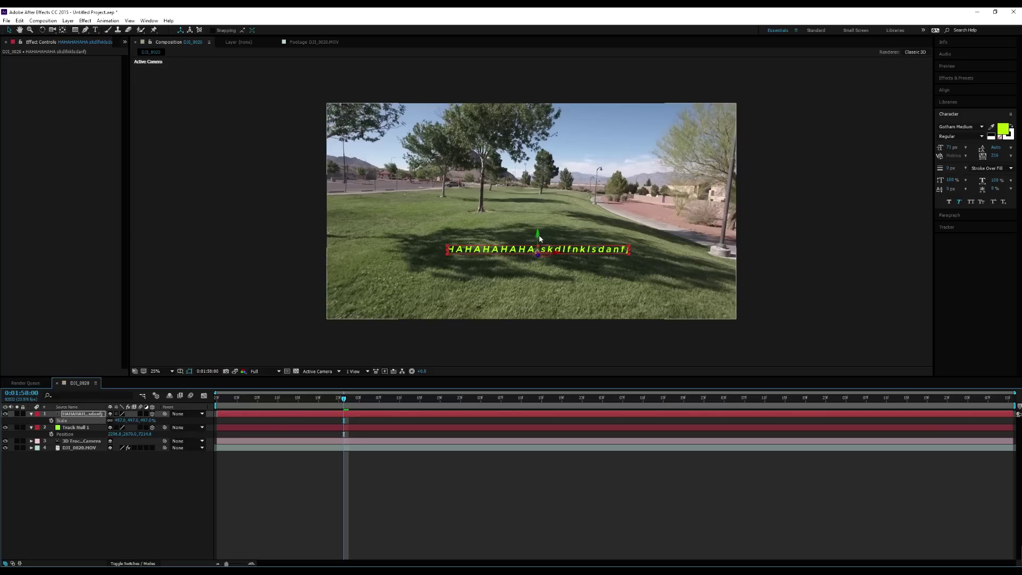
{"action": "left_click_drag", "start_coordinate": [536, 235], "coordinate": [542, 217]}
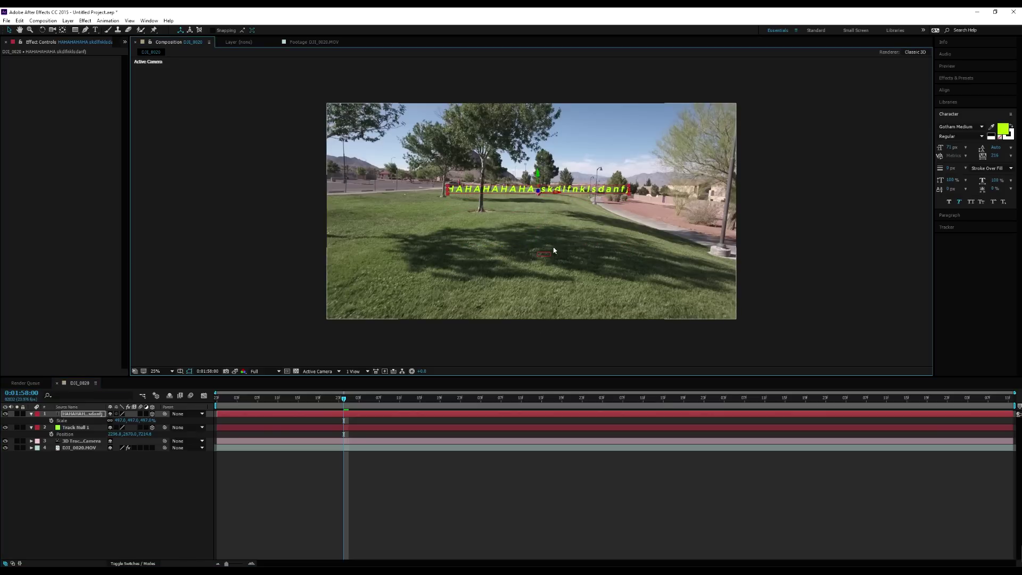
{"action": "double_click", "coordinate": [543, 189]}
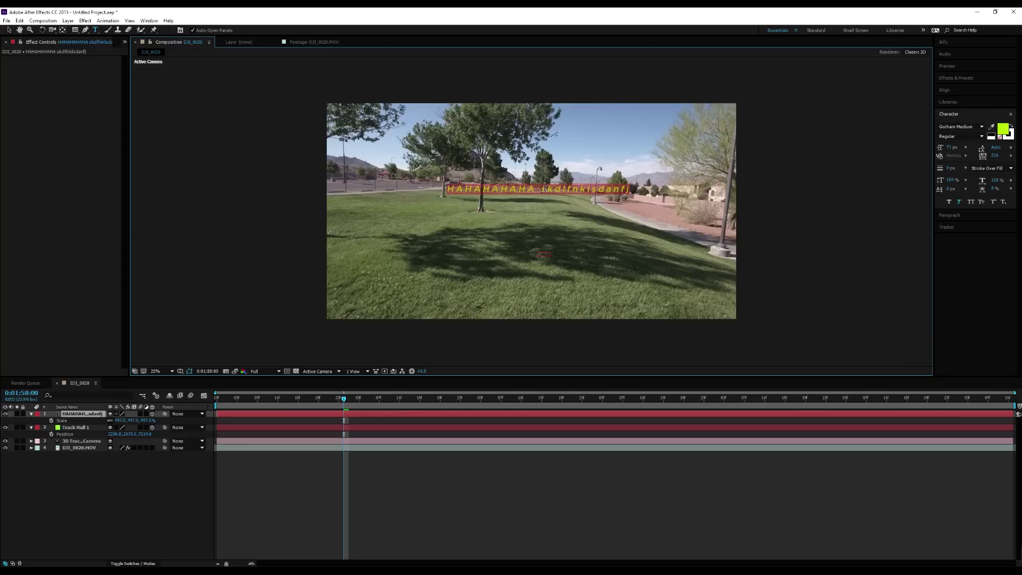
Retype the title as 'Do not go gentle into that goodnight', scale it to 626%, and enable motion blur
{"action": "type", "text": "Do not go"}
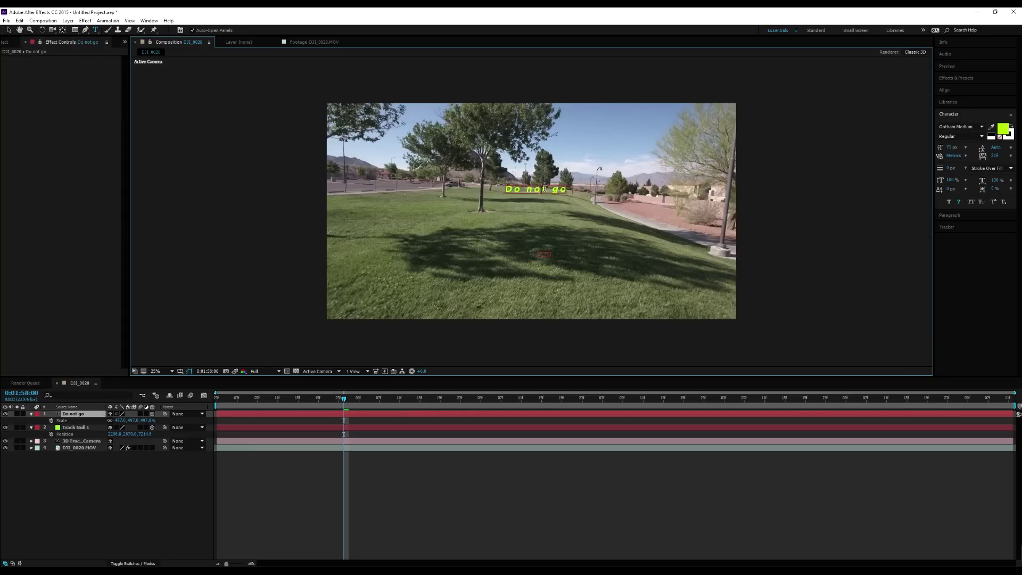
{"action": "type", "text": " gentle in"}
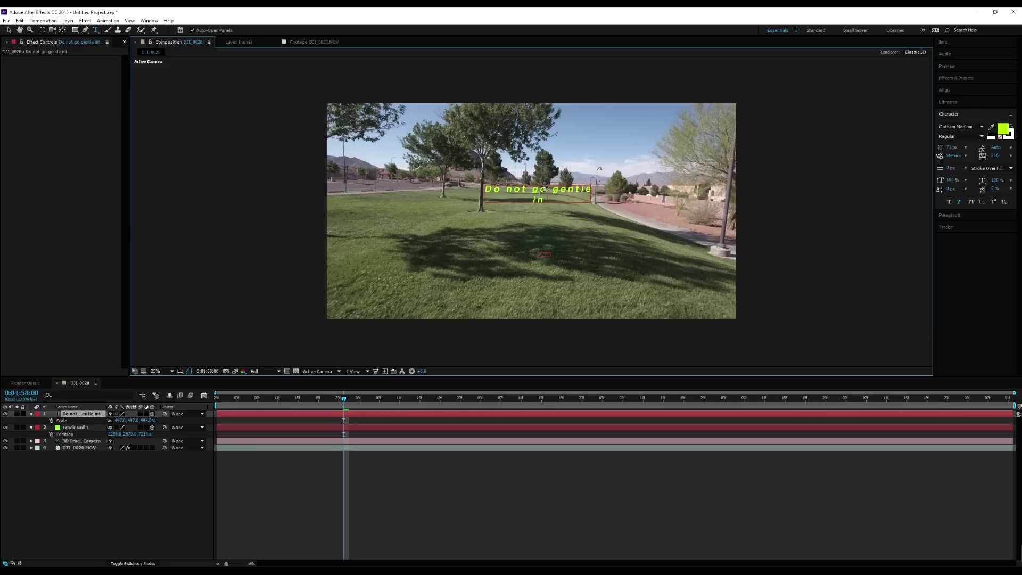
{"action": "type", "text": "to that goodnight"}
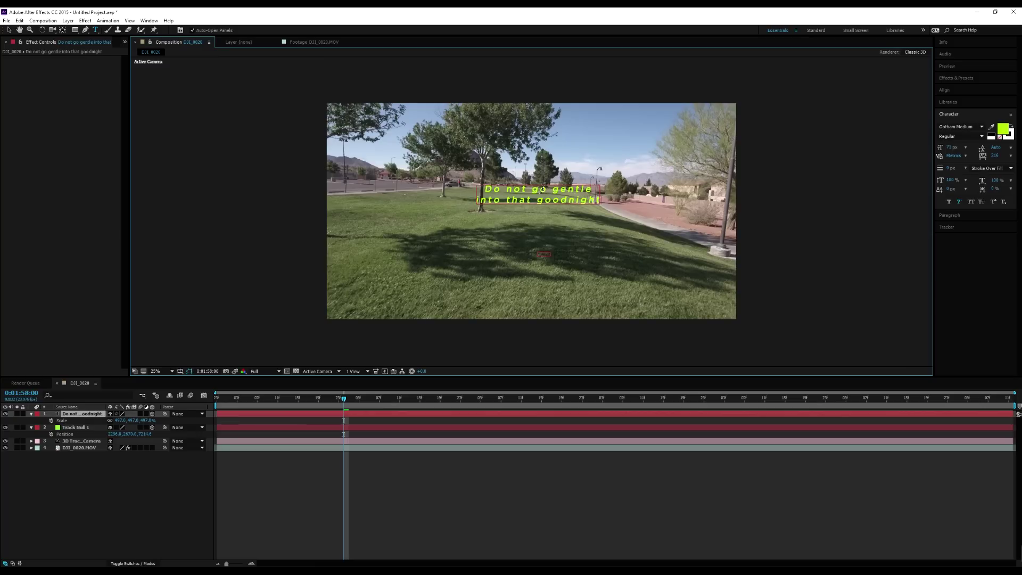
{"action": "left_click", "coordinate": [9, 30]}
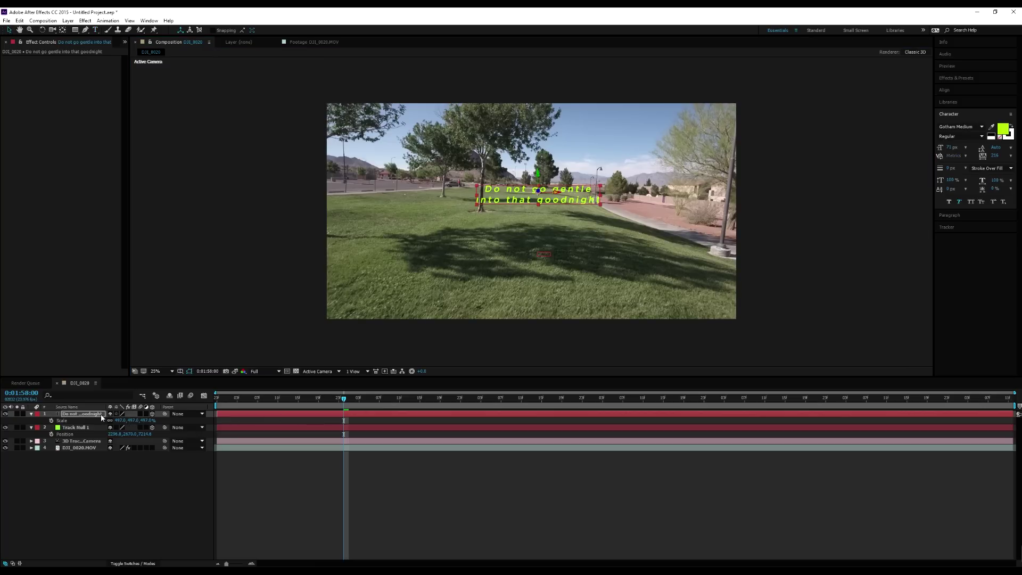
{"action": "left_click_drag", "start_coordinate": [137, 426], "coordinate": [203, 431]}
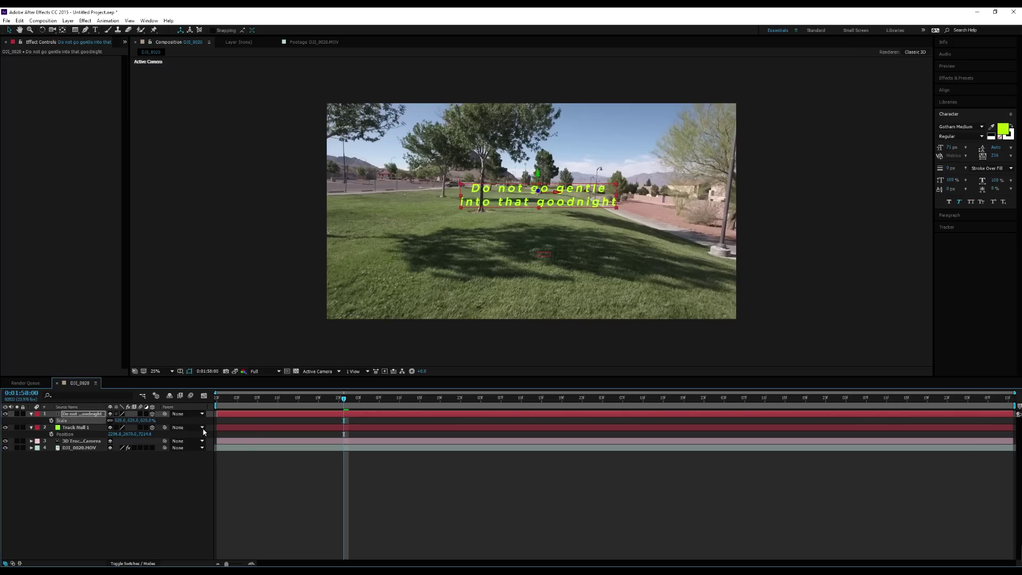
{"action": "left_click", "coordinate": [190, 396]}
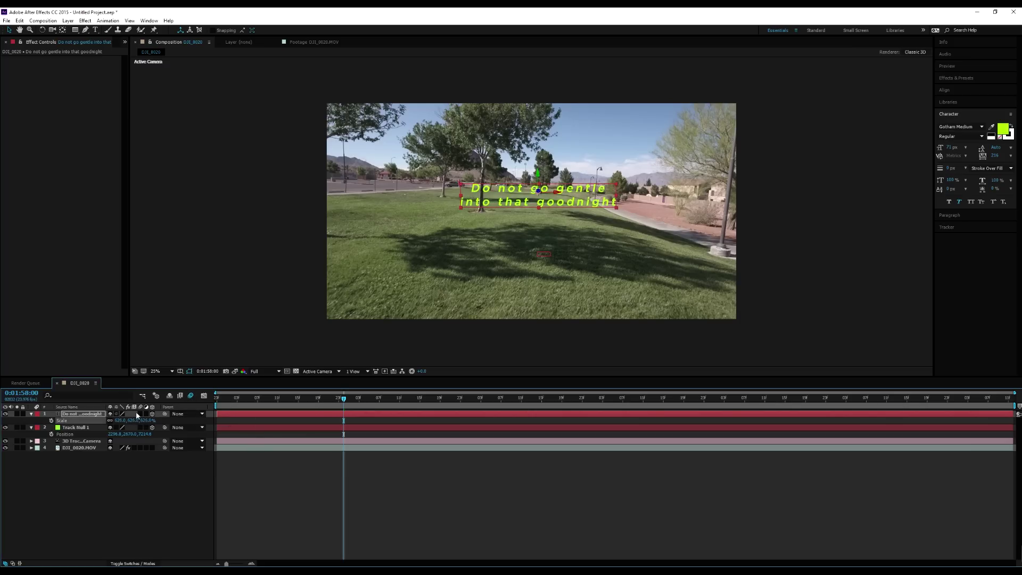
{"action": "left_click", "coordinate": [145, 510]}
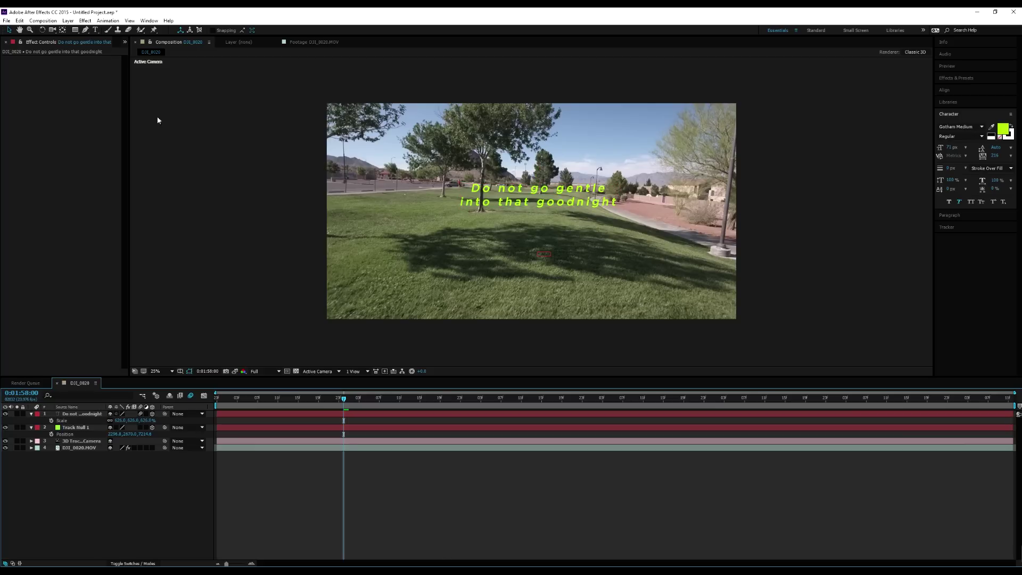
{"action": "left_click", "coordinate": [52, 21]}
{"action": "left_click", "coordinate": [68, 40]}
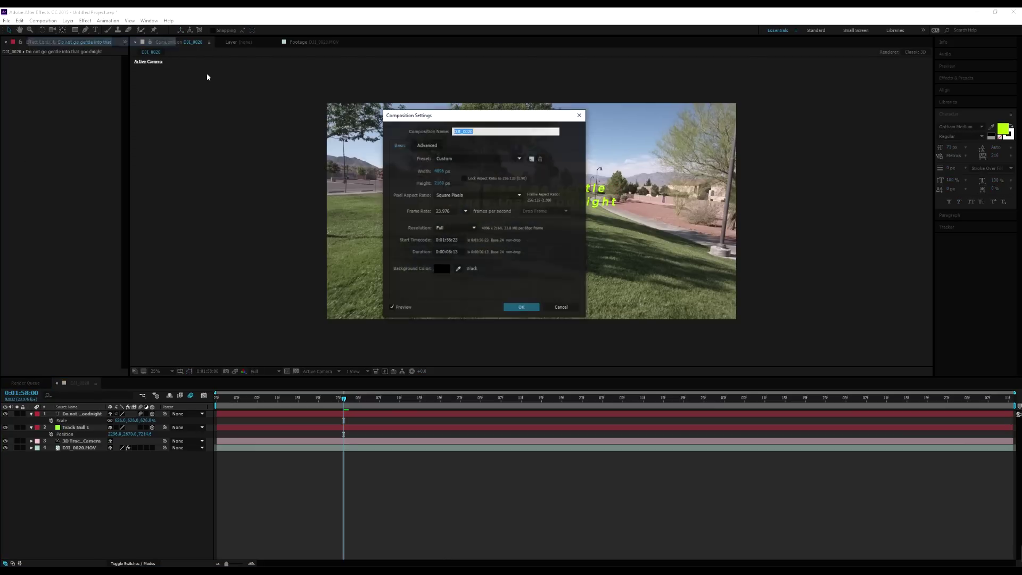
{"action": "left_click", "coordinate": [426, 145]}
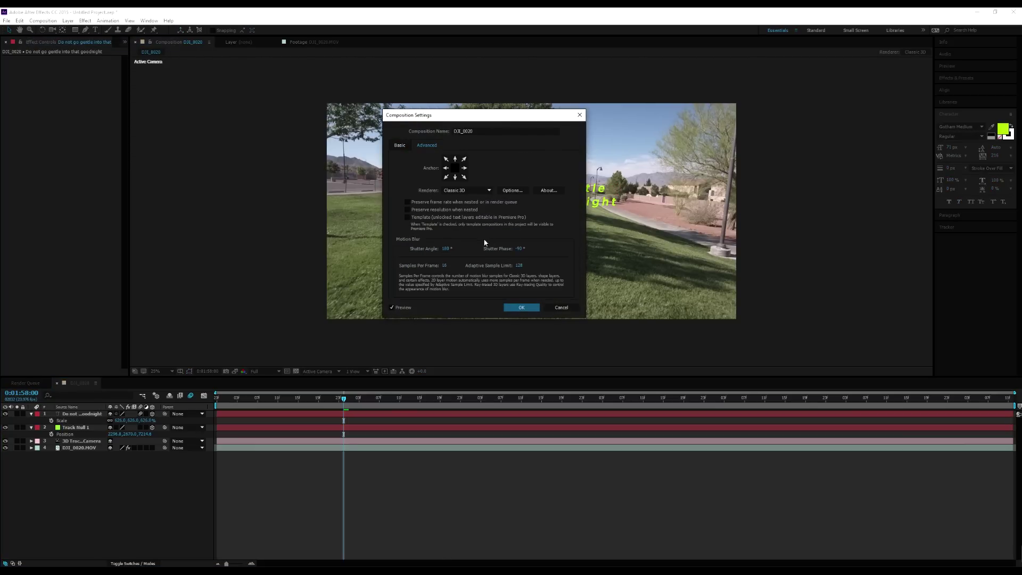
{"action": "left_click", "coordinate": [522, 307]}
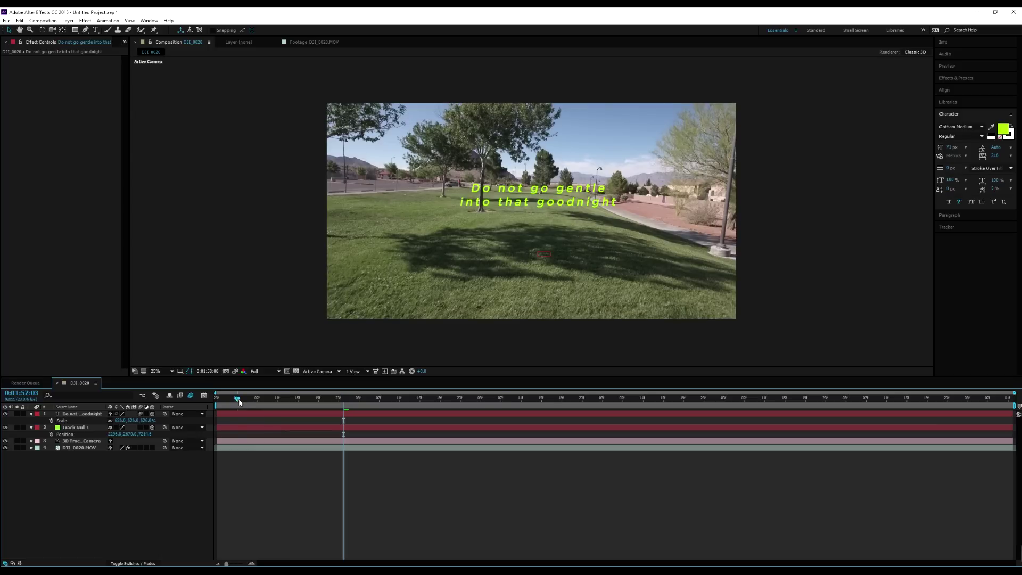
{"action": "left_click_drag", "start_coordinate": [238, 398], "coordinate": [216, 398]}
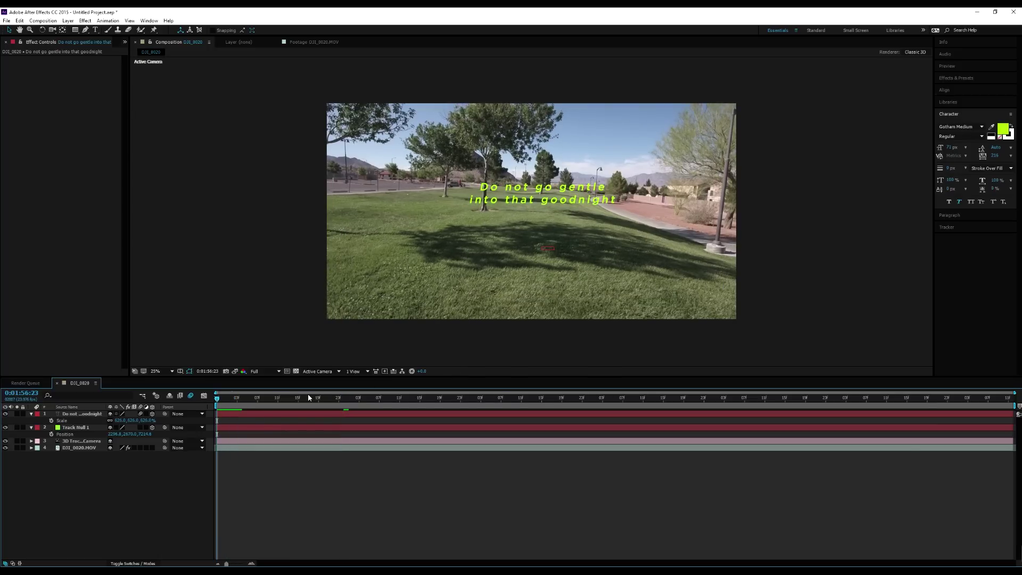
{"action": "key", "text": "space"}
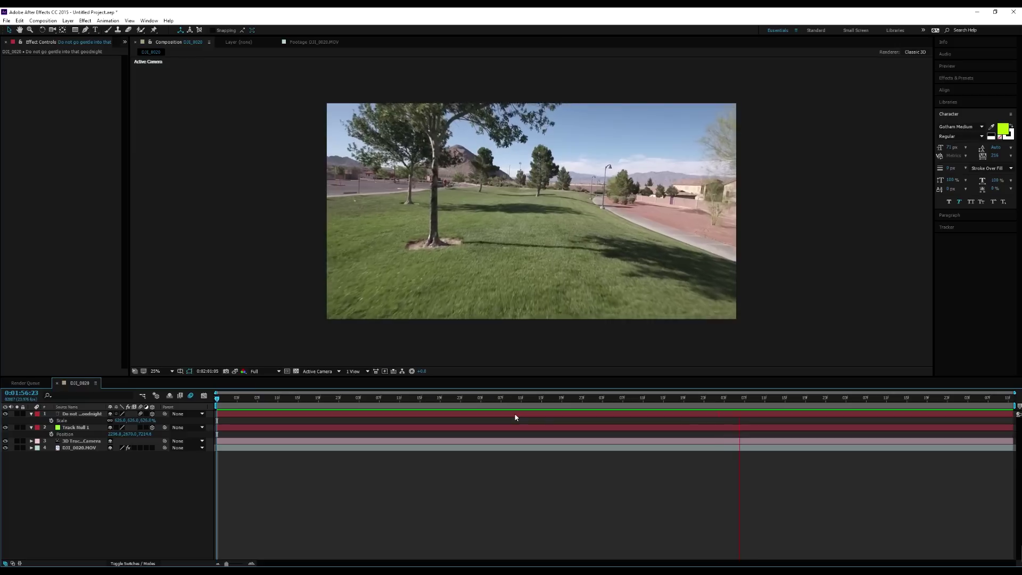
{"action": "mouse_move", "coordinate": [259, 397]}
{"action": "left_mouse_down"}
{"action": "mouse_move", "coordinate": [641, 404]}
{"action": "mouse_move", "coordinate": [280, 413]}
{"action": "mouse_move", "coordinate": [736, 392]}
{"action": "mouse_move", "coordinate": [266, 401]}
{"action": "left_mouse_up"}
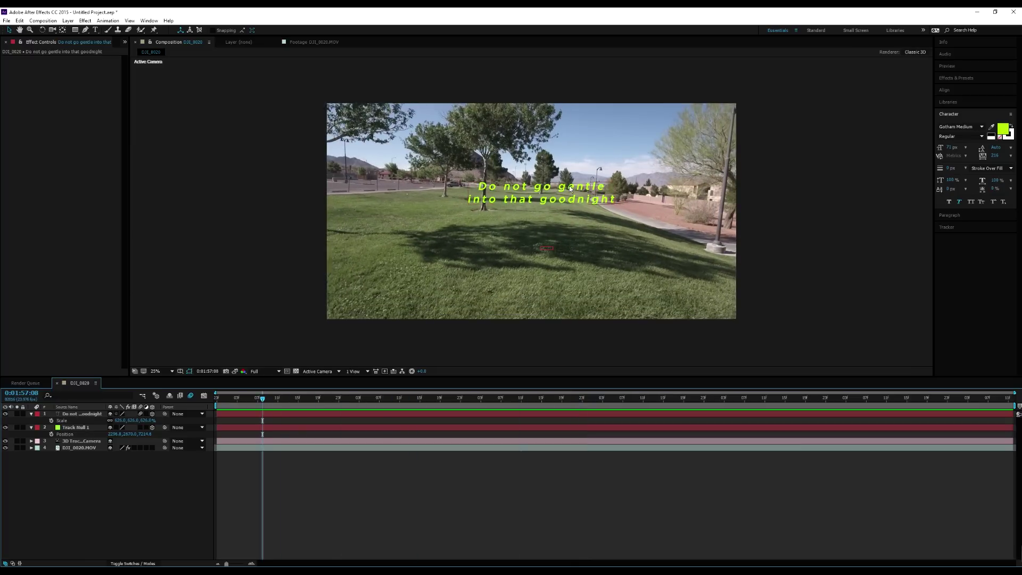
Play the preview, then raise the title and shift it left as it nears the camera
{"action": "key", "text": "space"}
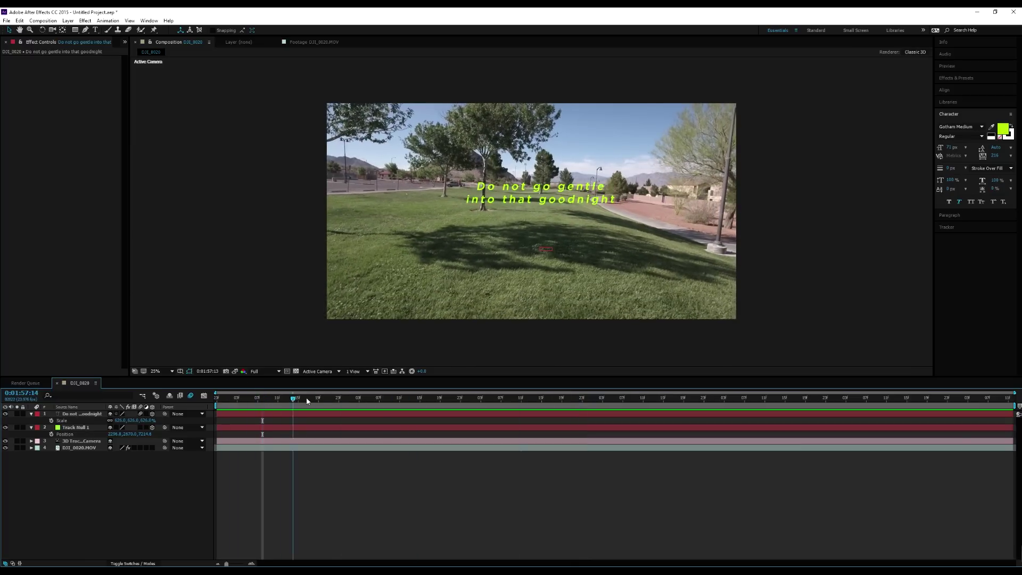
{"action": "left_click", "coordinate": [548, 260]}
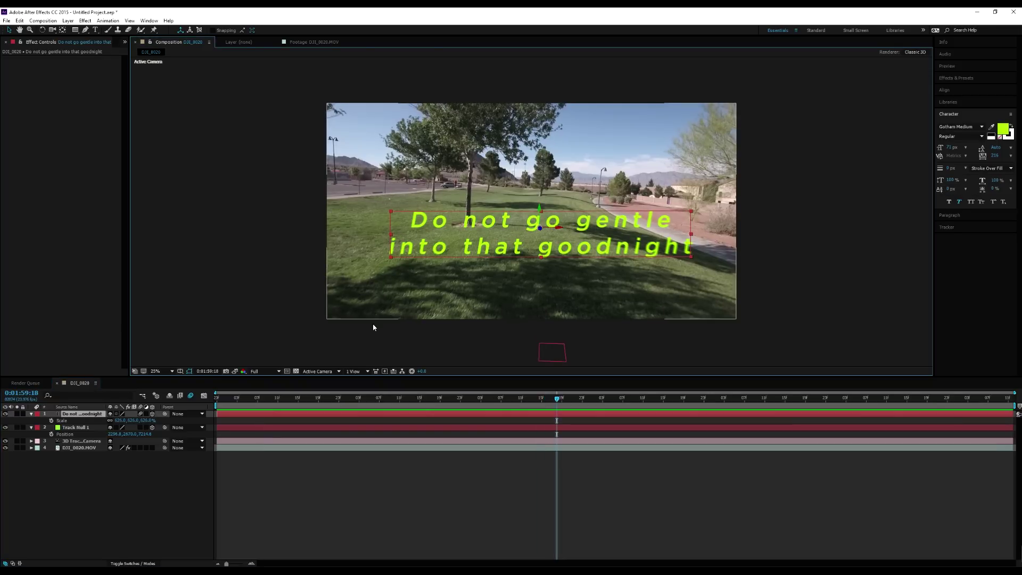
{"action": "left_click_drag", "start_coordinate": [556, 398], "coordinate": [658, 404]}
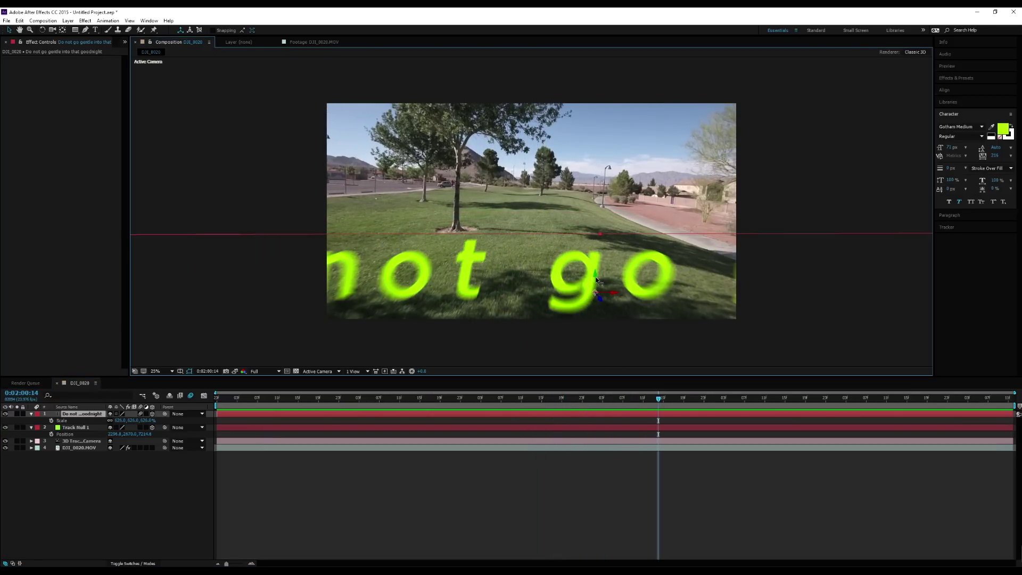
{"action": "left_click_drag", "start_coordinate": [596, 280], "coordinate": [595, 234]}
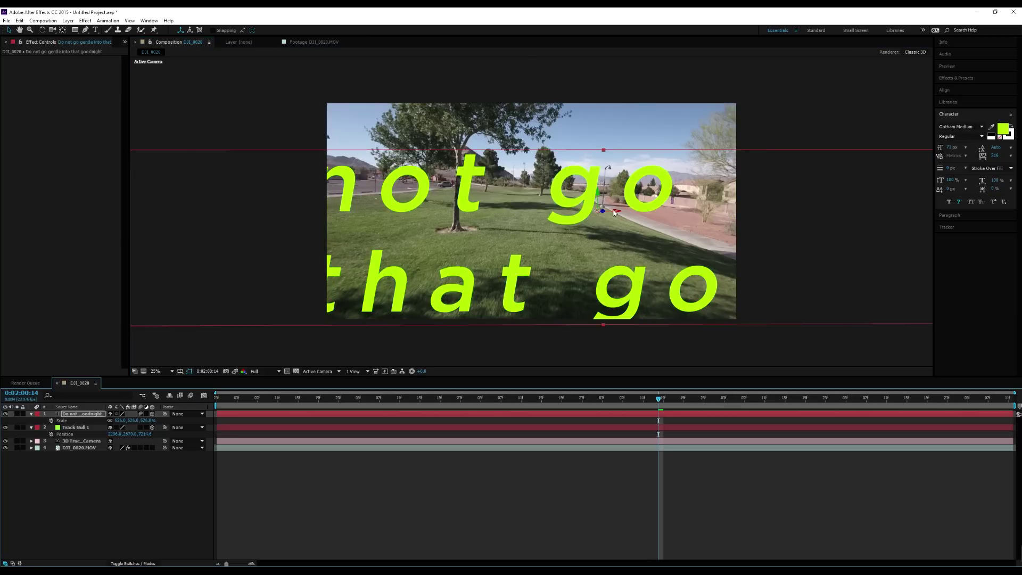
{"action": "left_click_drag", "start_coordinate": [615, 214], "coordinate": [579, 216]}
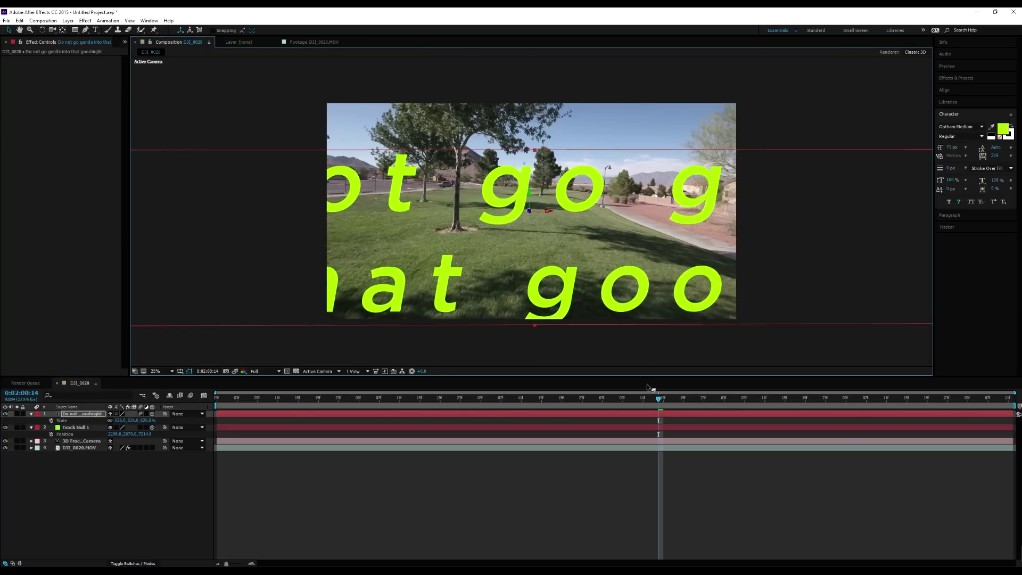
A few frames later, push the close-up letter g right, then replay the text animation
{"action": "left_click_drag", "start_coordinate": [659, 398], "coordinate": [688, 401]}
{"action": "key", "text": "Page_Up"}
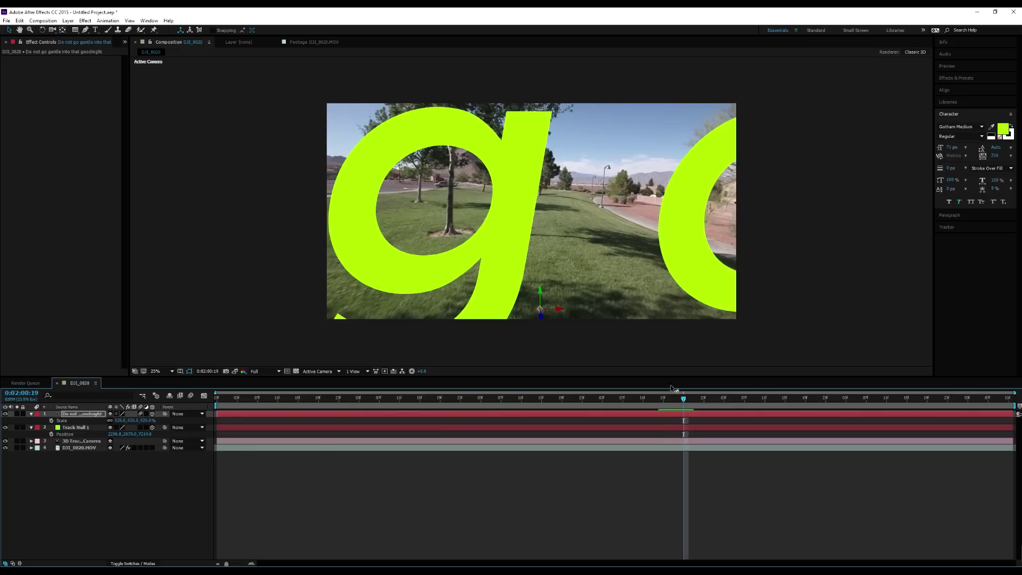
{"action": "mouse_move", "coordinate": [555, 317]}
{"action": "left_mouse_down"}
{"action": "mouse_move", "coordinate": [576, 308]}
{"action": "mouse_move", "coordinate": [569, 315]}
{"action": "left_mouse_up"}
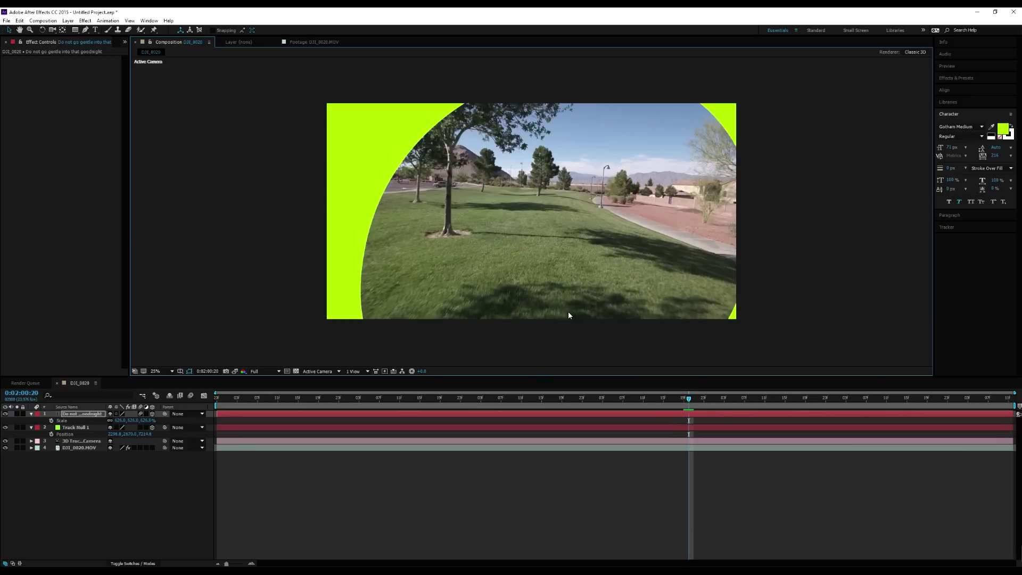
{"action": "left_click", "coordinate": [455, 398]}
{"action": "key", "text": "space"}
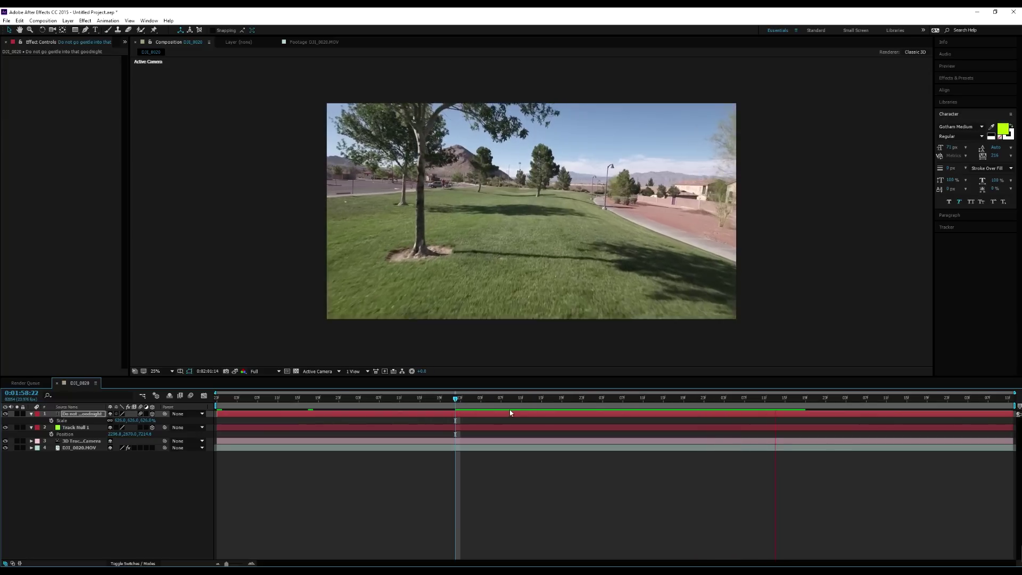
{"action": "left_click_drag", "start_coordinate": [456, 399], "coordinate": [314, 411]}
Create a track null from the lawn track points at bottom centre and select it
{"action": "left_click", "coordinate": [587, 318]}
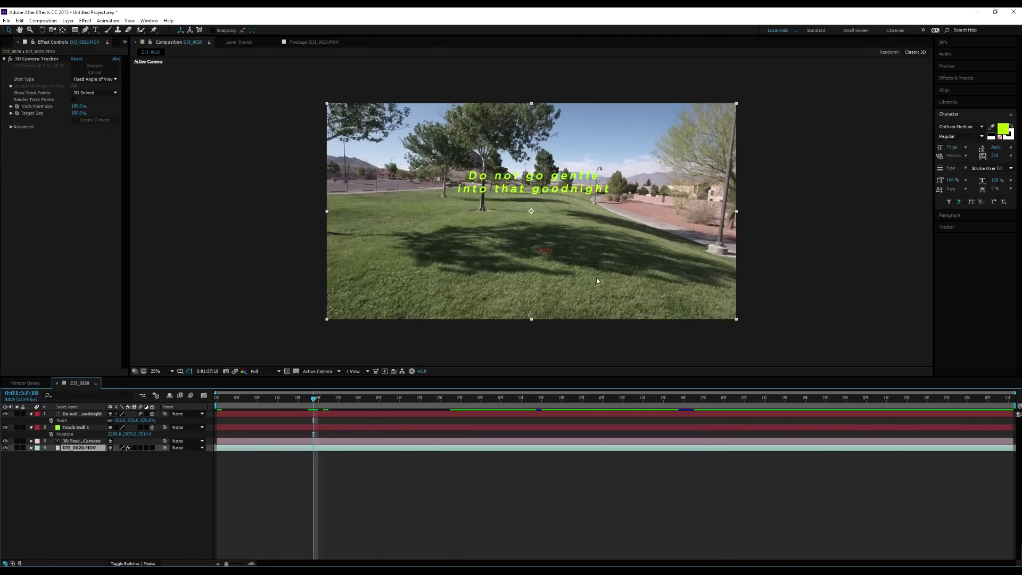
{"action": "key", "text": "Home"}
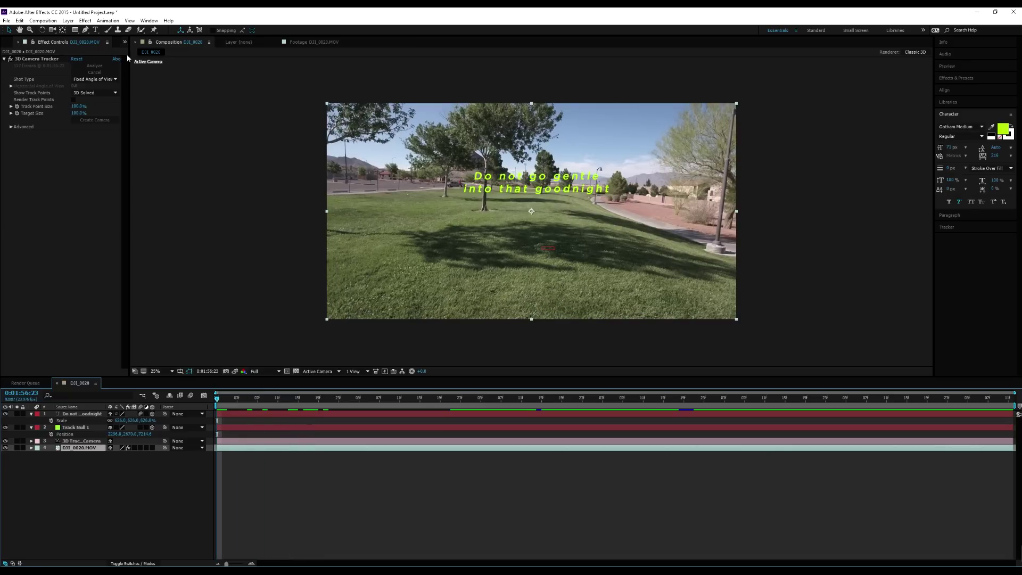
{"action": "left_click", "coordinate": [38, 63]}
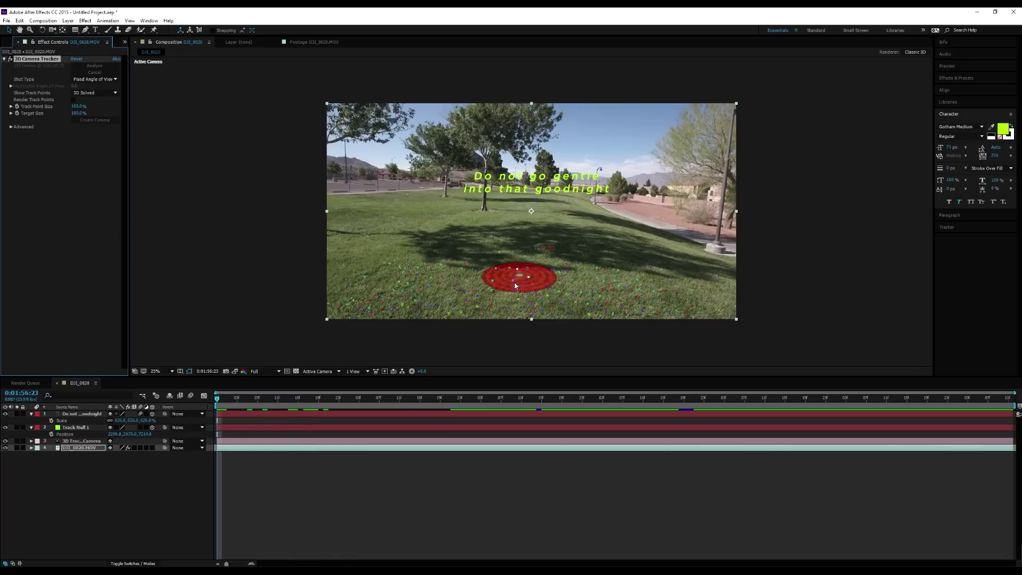
{"action": "left_click", "coordinate": [523, 292]}
{"action": "right_click", "coordinate": [523, 292]}
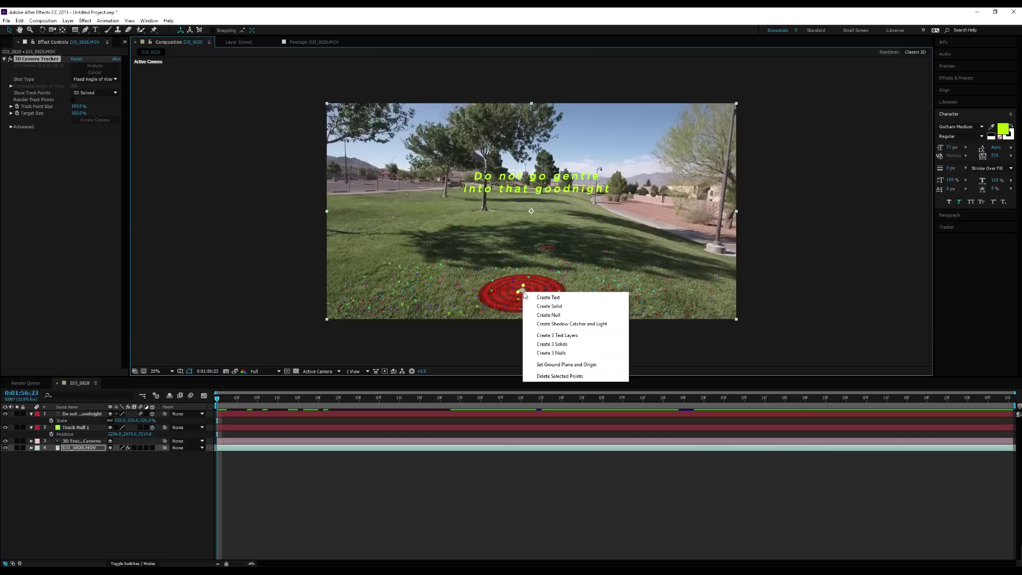
{"action": "left_click", "coordinate": [572, 319]}
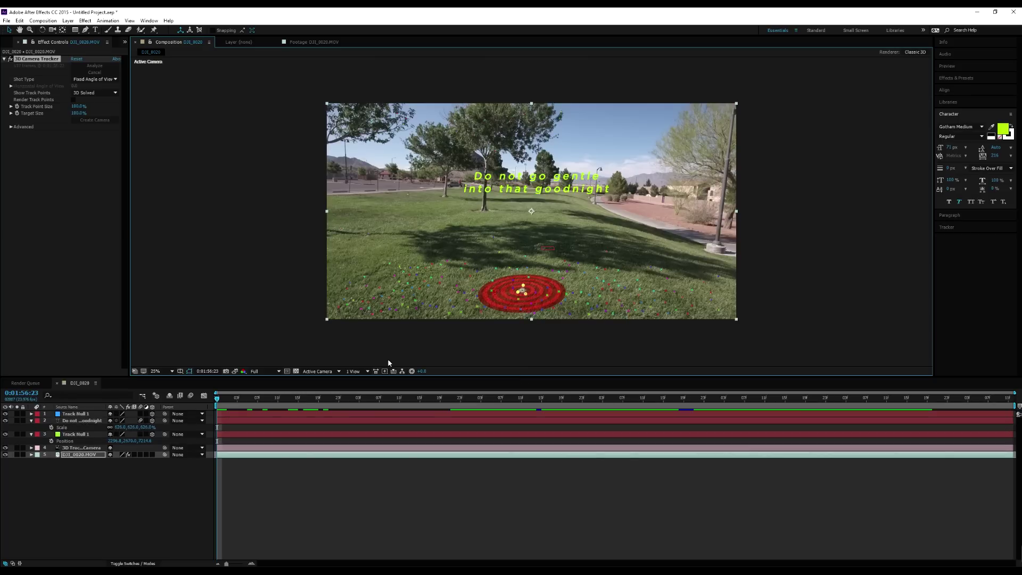
{"action": "left_click", "coordinate": [142, 498]}
{"action": "left_click", "coordinate": [82, 414]}
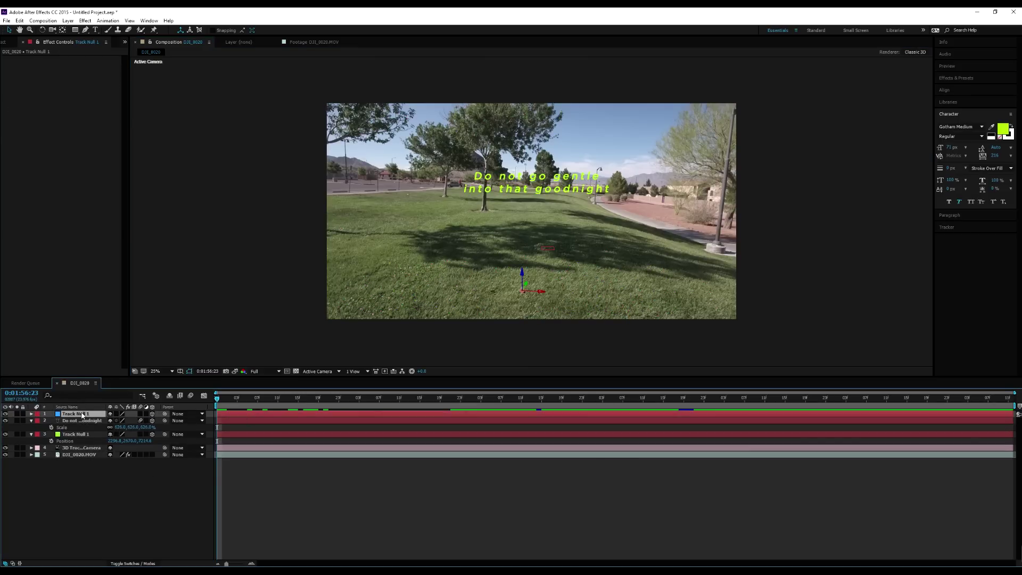
Rename the track nulls, naming Track Null 1 'far away null', then select the title layer
{"action": "key", "text": "Return"}
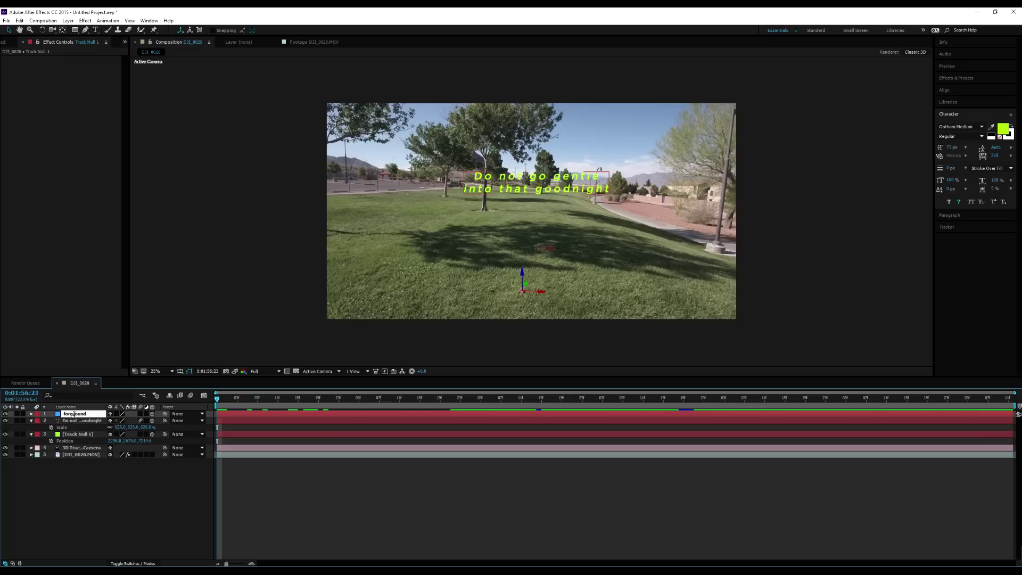
{"action": "left_click", "coordinate": [76, 434]}
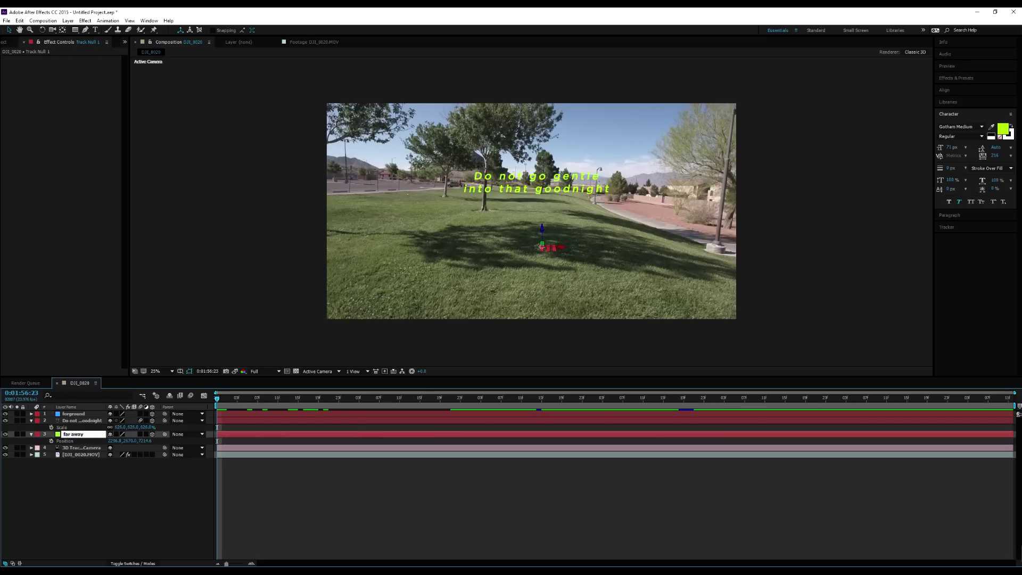
{"action": "left_click", "coordinate": [98, 501]}
{"action": "left_click", "coordinate": [79, 415]}
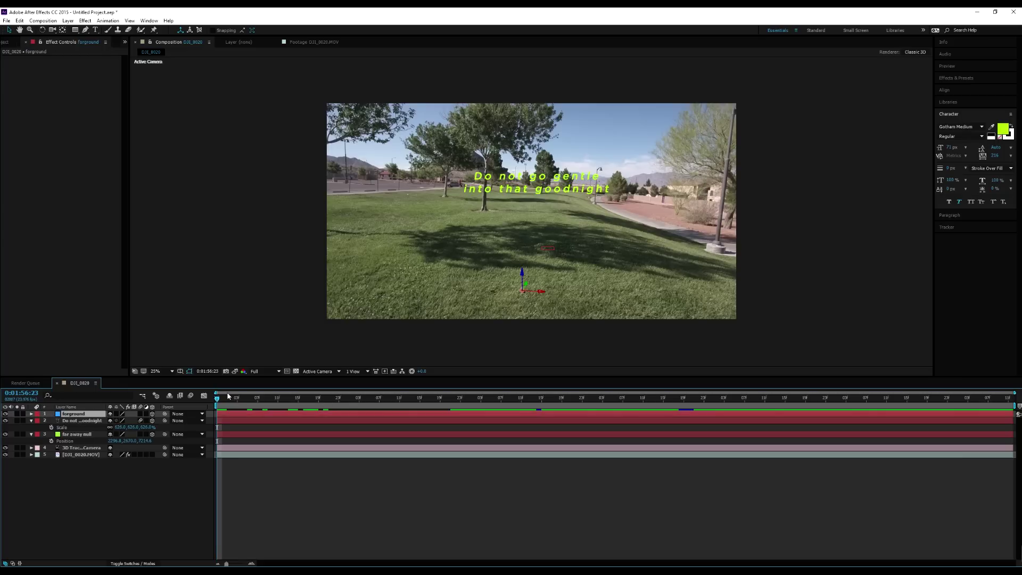
{"action": "mouse_move", "coordinate": [228, 401]}
{"action": "left_mouse_down"}
{"action": "mouse_move", "coordinate": [566, 420]}
{"action": "mouse_move", "coordinate": [217, 400]}
{"action": "left_mouse_up"}
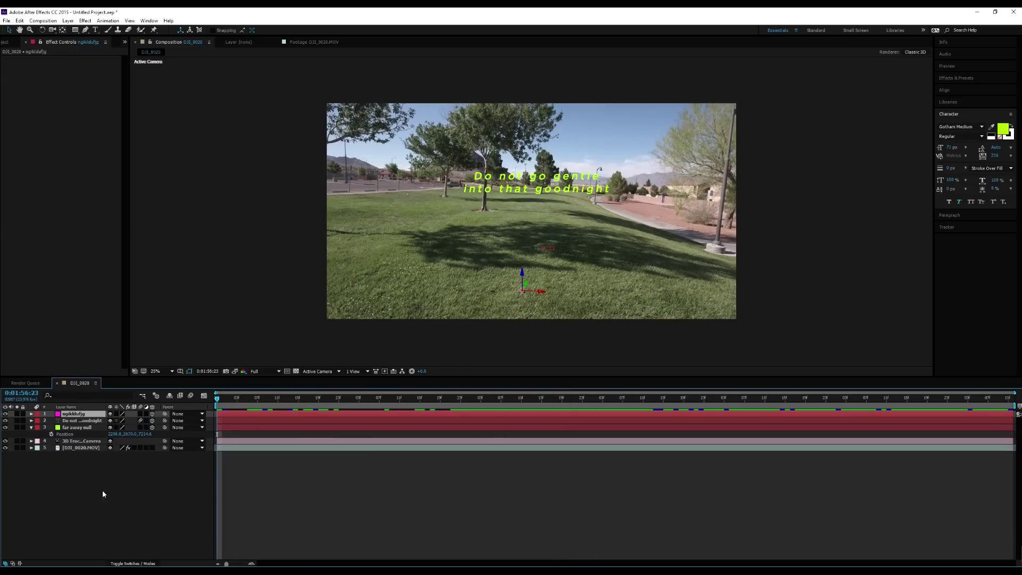
{"action": "left_click", "coordinate": [83, 422]}
Duplicate the title, paste the top null's Position into the copy, raise it, and preview
{"action": "key", "text": "ctrl+d"}
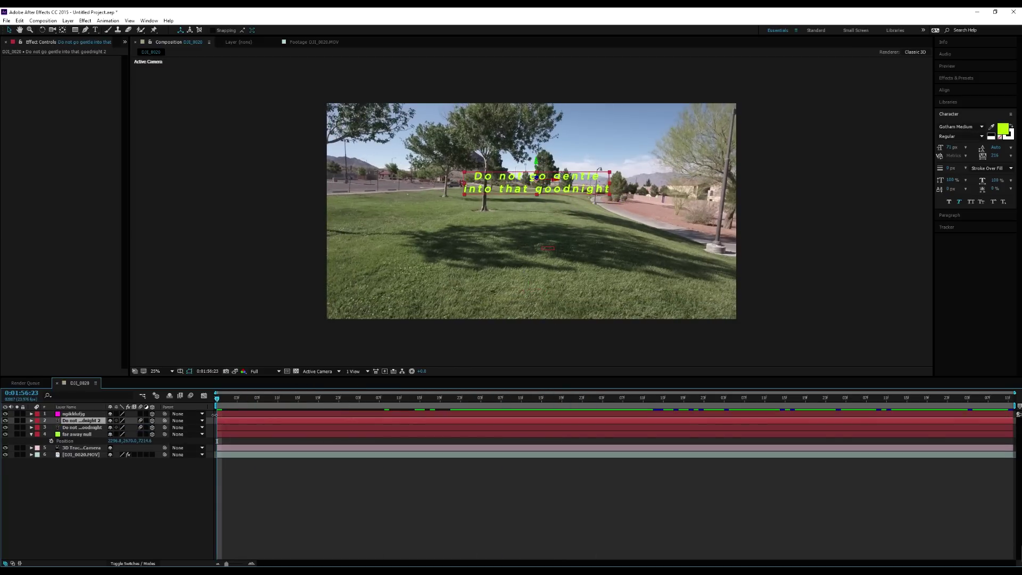
{"action": "left_click", "coordinate": [93, 414]}
{"action": "key", "text": "p"}
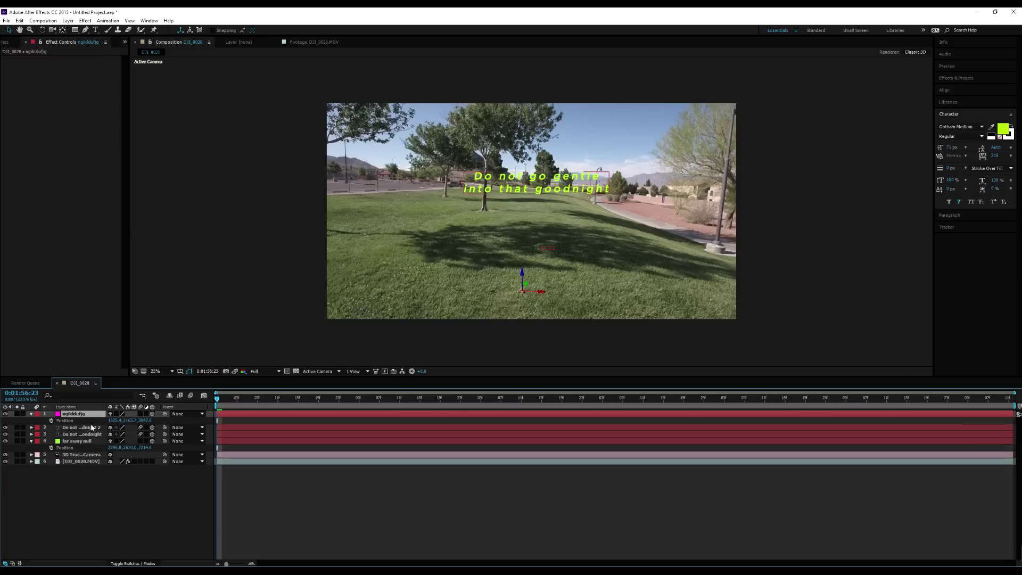
{"action": "left_click", "coordinate": [87, 428]}
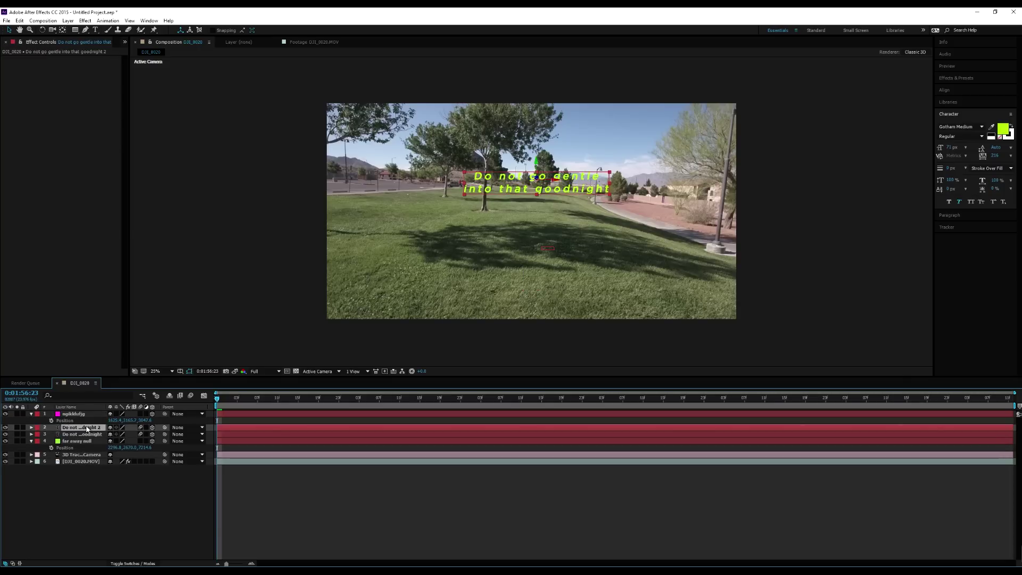
{"action": "key", "text": "p"}
{"action": "left_click", "coordinate": [81, 434]}
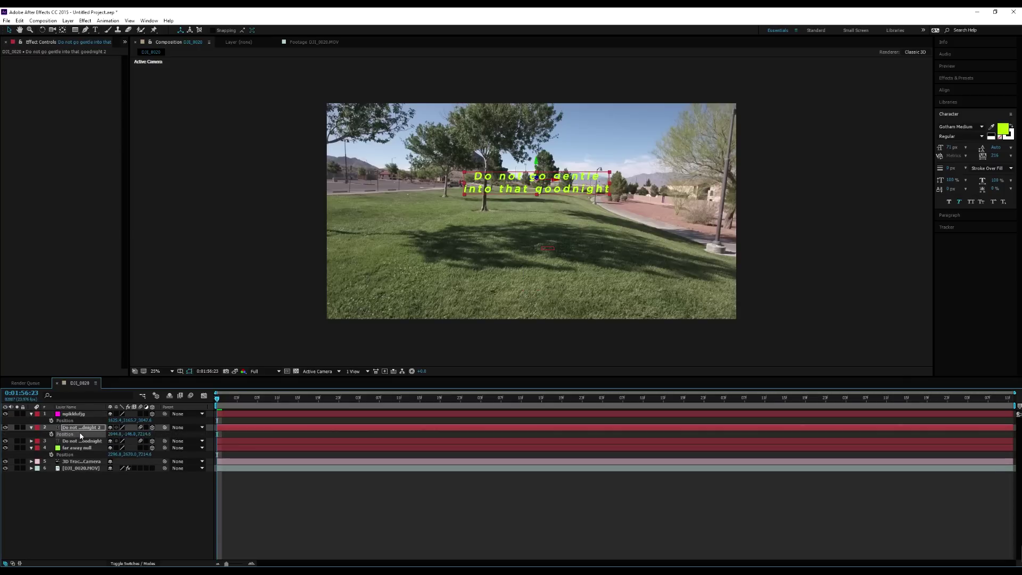
{"action": "key", "text": "ctrl+v"}
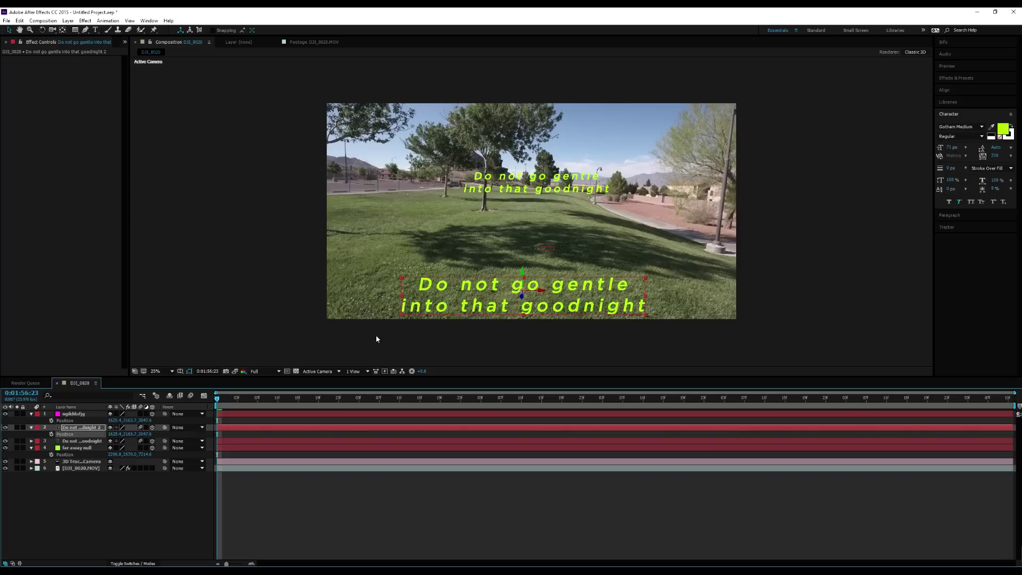
{"action": "left_click_drag", "start_coordinate": [522, 286], "coordinate": [536, 125]}
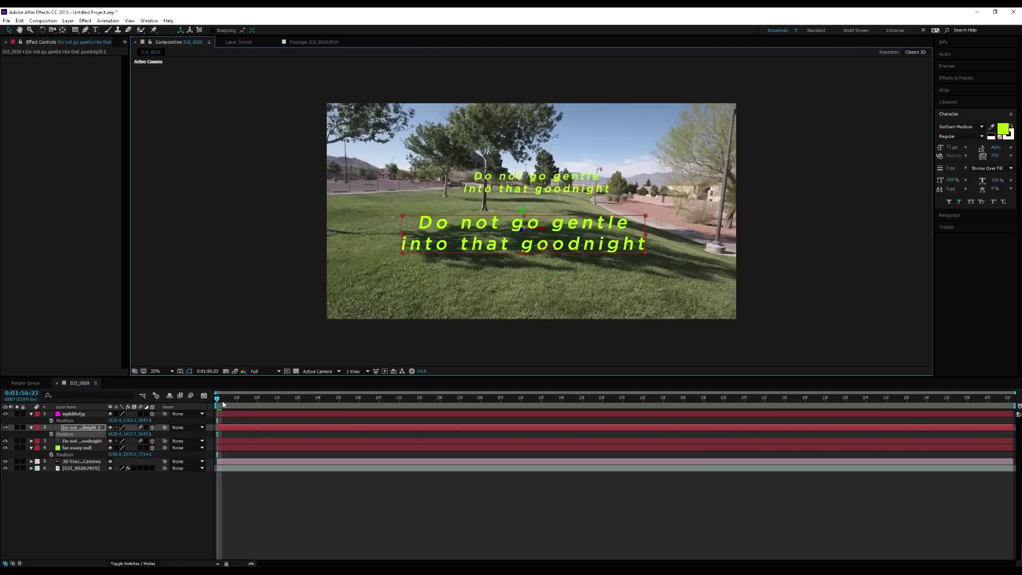
{"action": "key", "text": "space"}
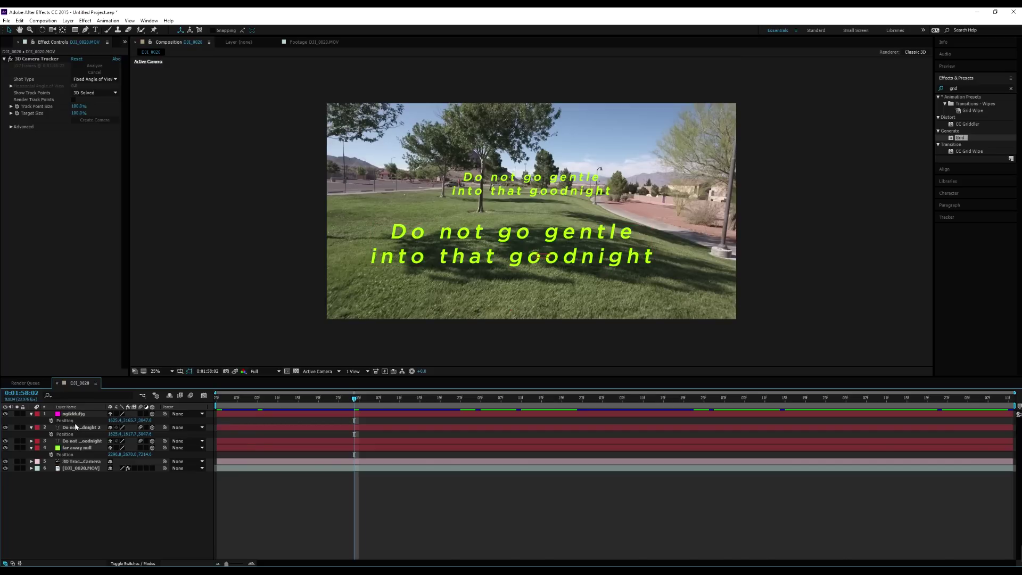
Delete both the duplicated and original title layers
{"action": "left_click", "coordinate": [76, 427]}
{"action": "key", "text": "Delete"}
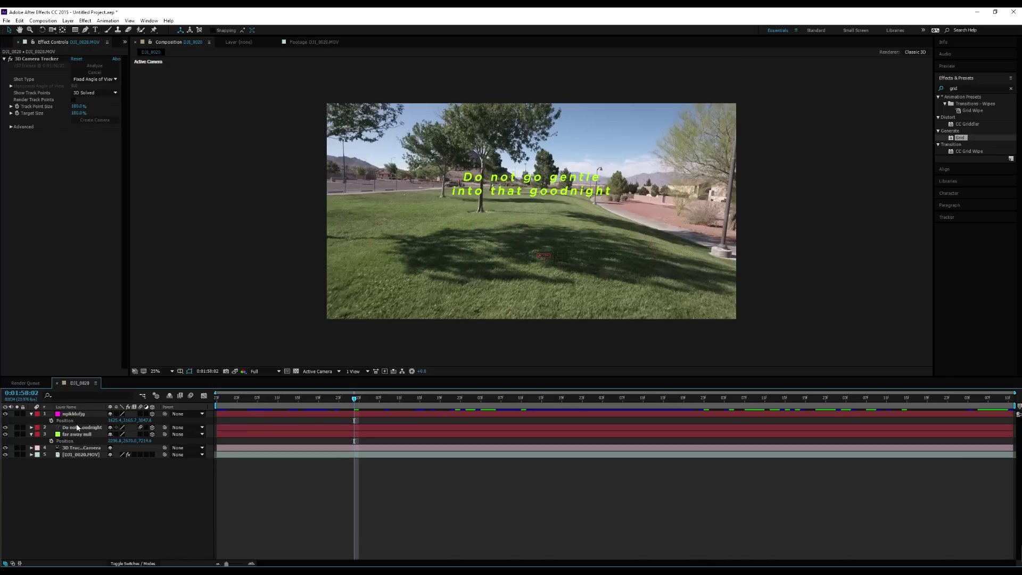
{"action": "left_click", "coordinate": [77, 427]}
{"action": "key", "text": "Delete"}
Add the Pollen footage to the comp in Add mode, scaled to 166%, as a 3D layer
{"action": "left_click", "coordinate": [17, 42]}
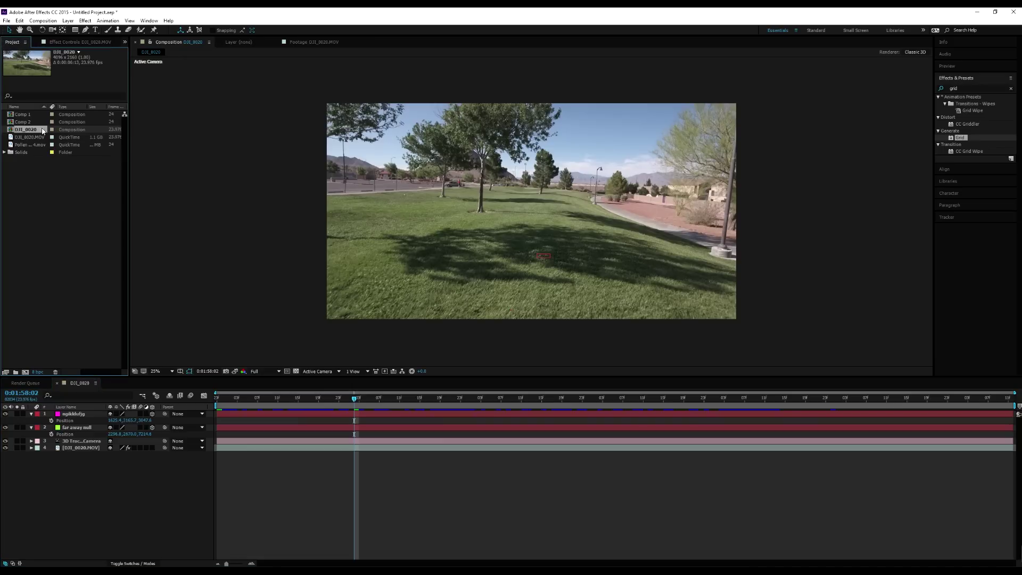
{"action": "left_click", "coordinate": [30, 145]}
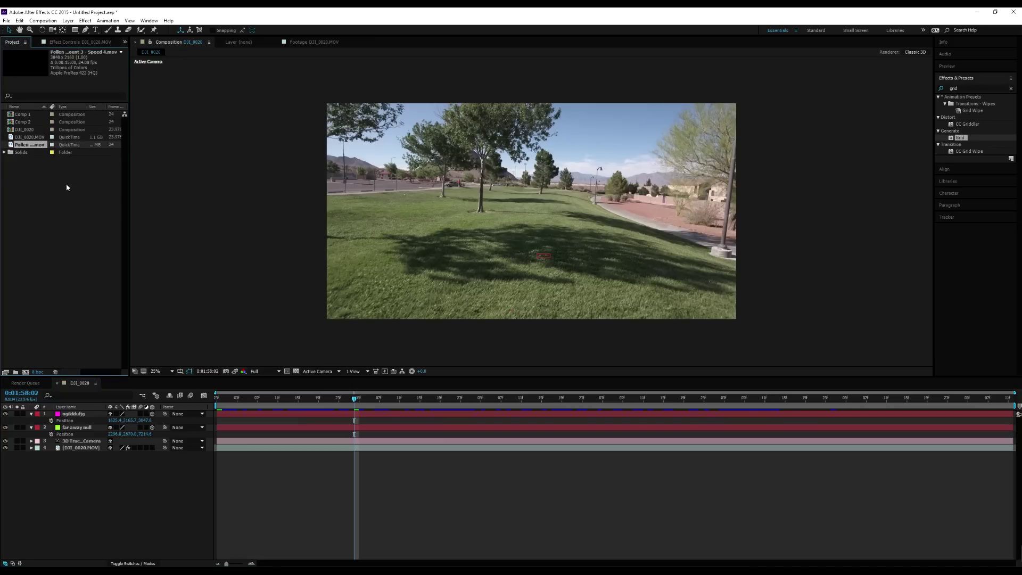
{"action": "left_click_drag", "start_coordinate": [32, 149], "coordinate": [522, 215]}
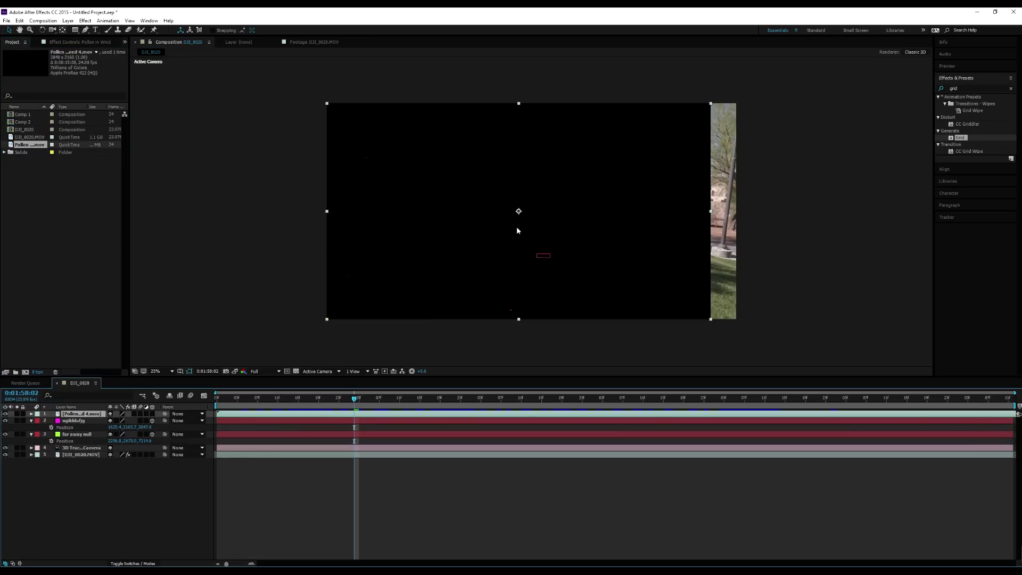
{"action": "key", "text": "F4"}
{"action": "left_click", "coordinate": [130, 413]}
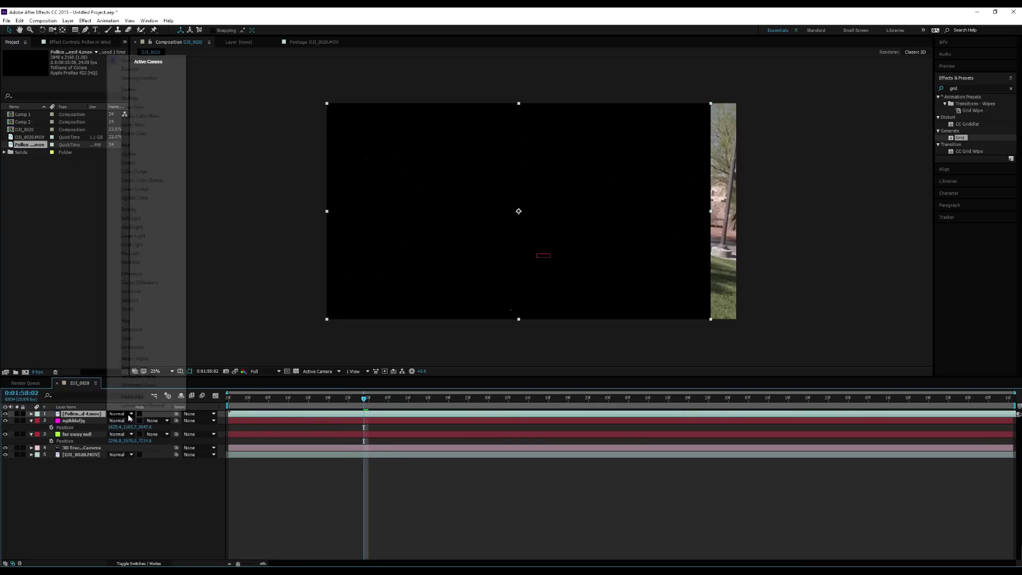
{"action": "left_click", "coordinate": [126, 145]}
{"action": "key", "text": "s"}
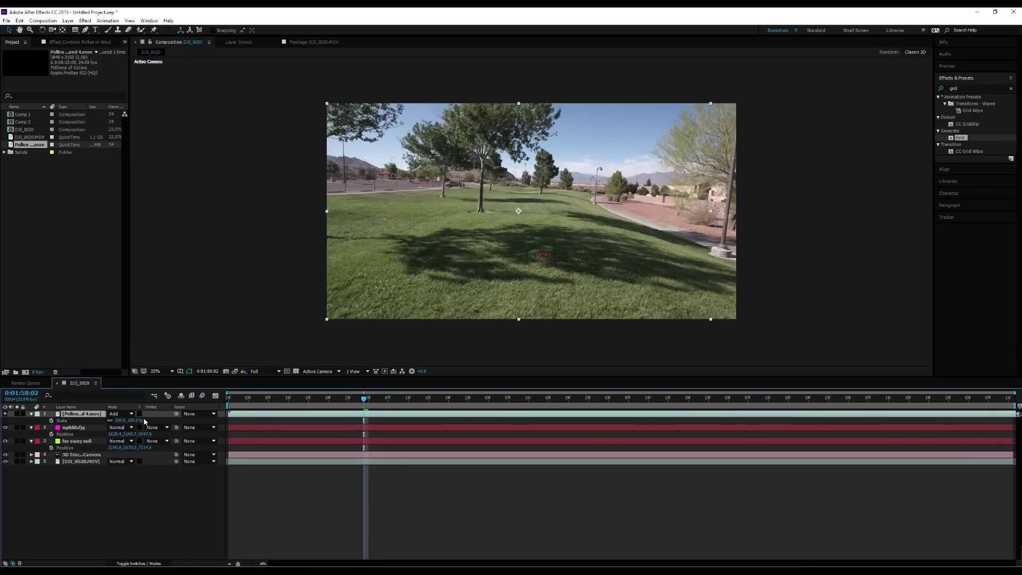
{"action": "left_click_drag", "start_coordinate": [131, 422], "coordinate": [92, 422]}
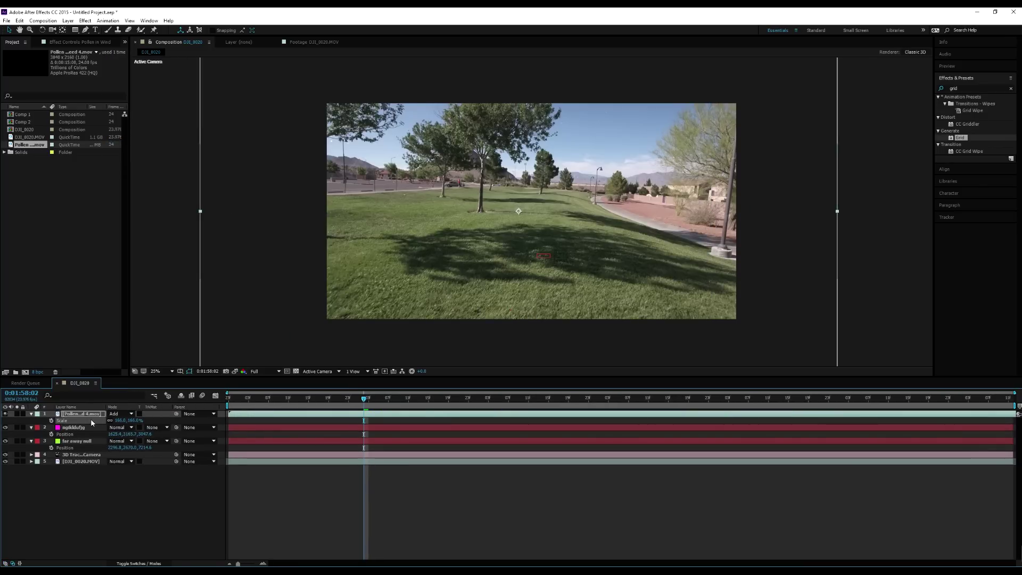
{"action": "key", "text": "F4"}
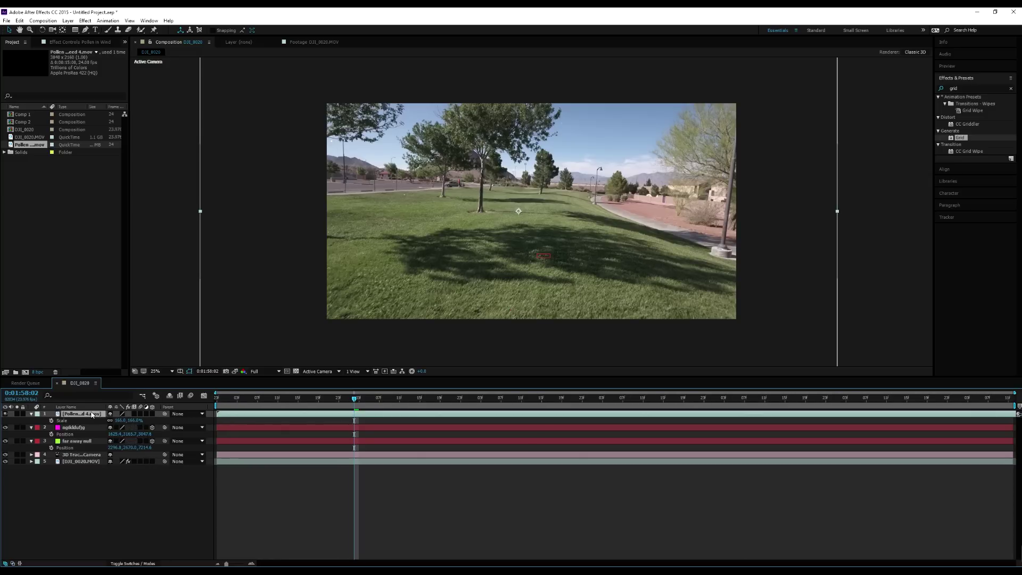
{"action": "left_click", "coordinate": [151, 413]}
Paste the far away null's Position onto the Pollen layer and scale it to 388%
{"action": "left_click", "coordinate": [75, 468]}
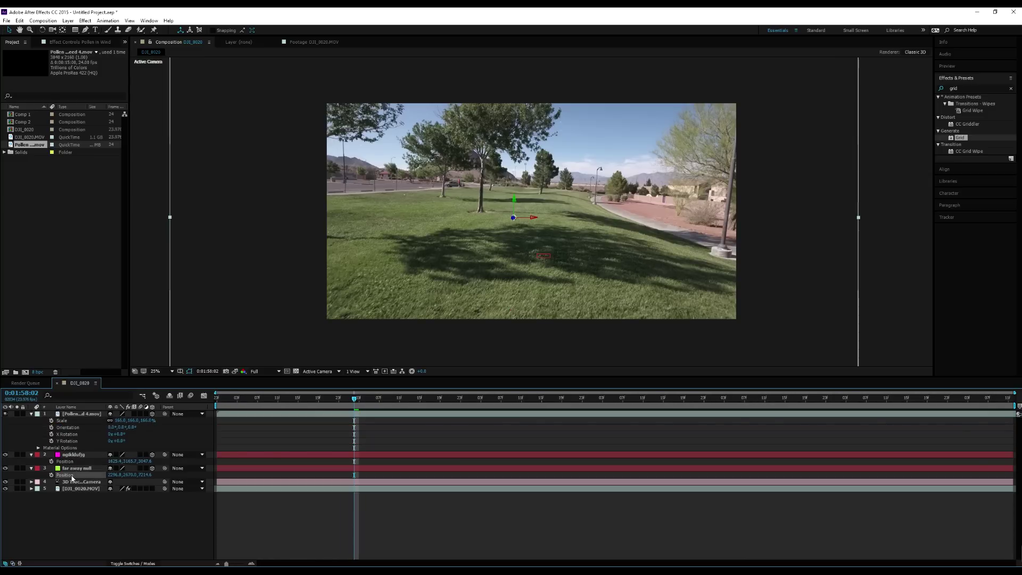
{"action": "left_click", "coordinate": [68, 419]}
{"action": "key", "text": "p"}
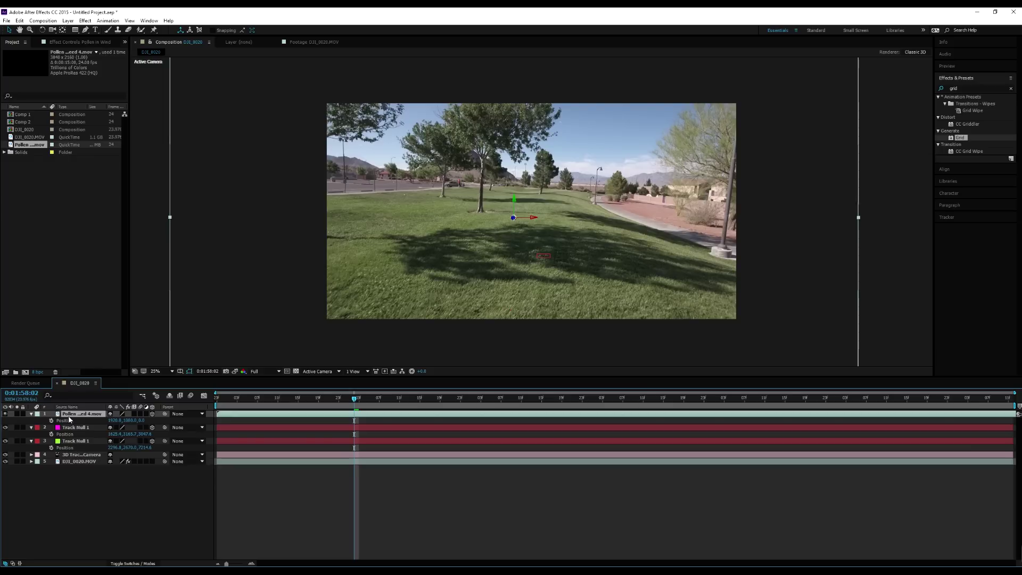
{"action": "left_click", "coordinate": [65, 420]}
{"action": "key", "text": "ctrl+v"}
{"action": "key", "text": "s"}
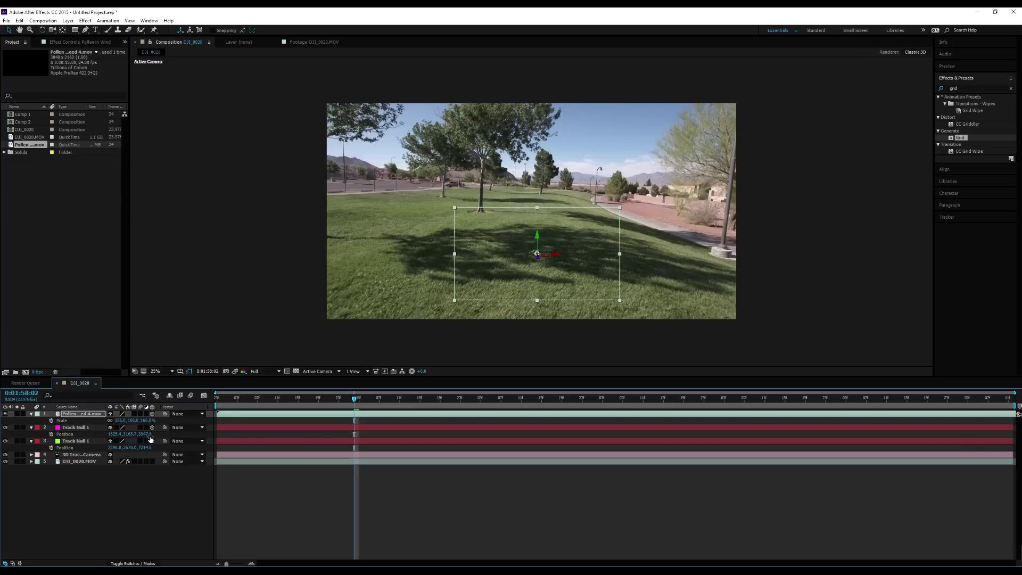
{"action": "left_click_drag", "start_coordinate": [147, 420], "coordinate": [556, 266]}
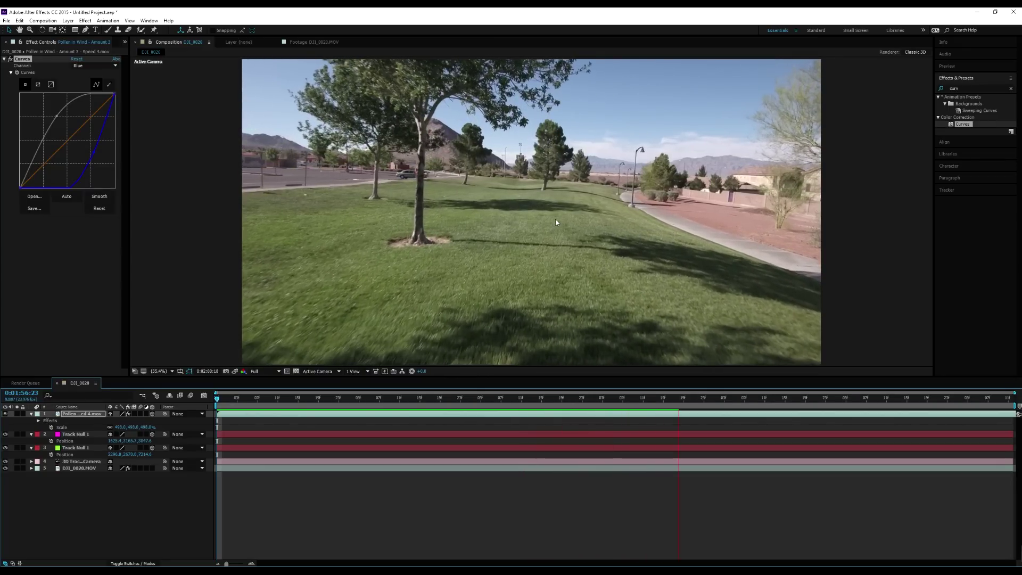
Duplicate the Pollen layer at 0:01:58:05
{"action": "left_click_drag", "start_coordinate": [230, 403], "coordinate": [369, 398]}
{"action": "left_click", "coordinate": [83, 417]}
{"action": "key", "text": "ctrl+d"}
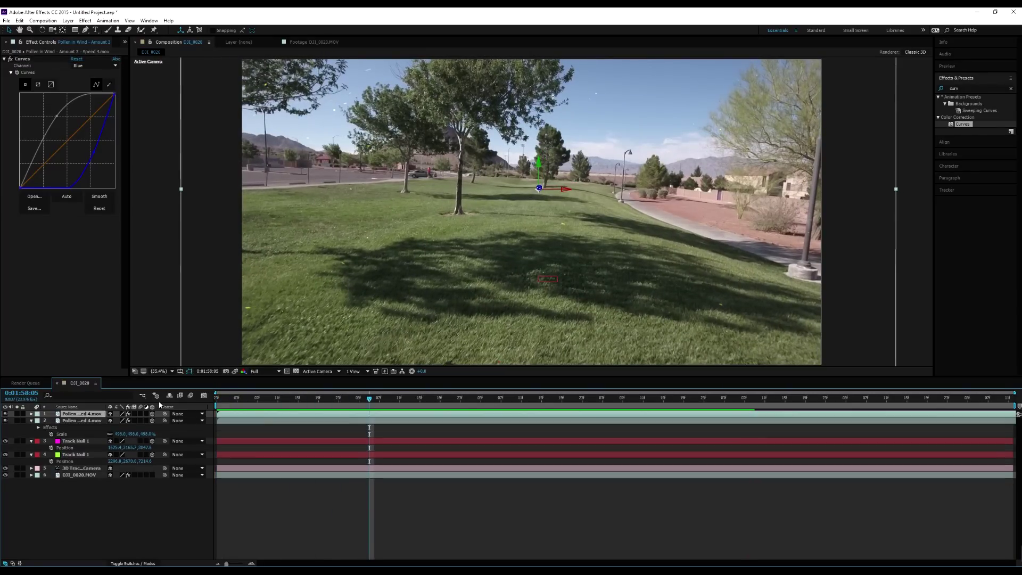
{"action": "left_click", "coordinate": [539, 192]}
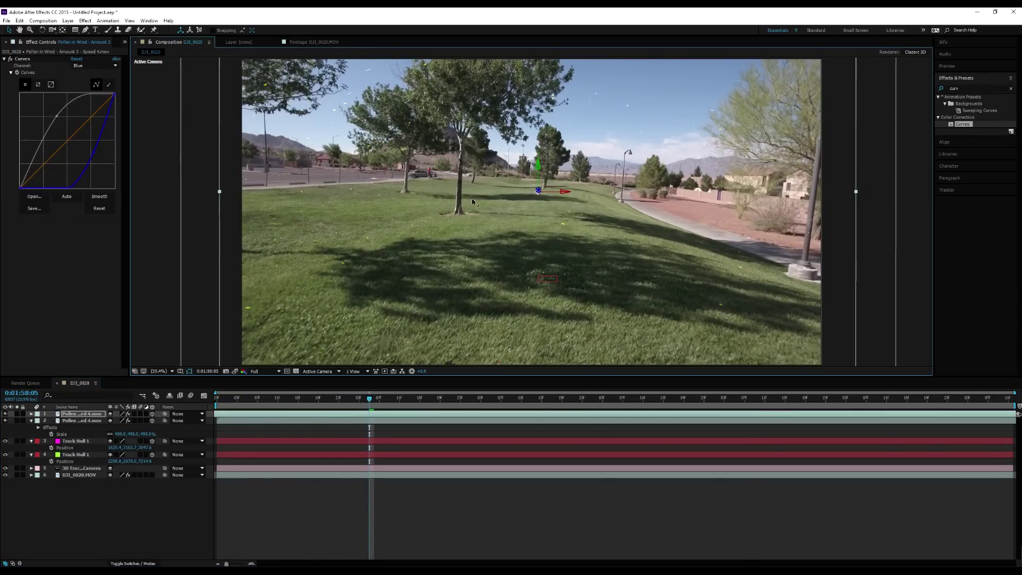
Preview the composite from 0:01:57:04 and 0:01:58:16, then add a new adjustment layer
{"action": "mouse_move", "coordinate": [254, 400]}
{"action": "left_mouse_down"}
{"action": "mouse_move", "coordinate": [308, 399]}
{"action": "mouse_move", "coordinate": [242, 399]}
{"action": "left_mouse_up"}
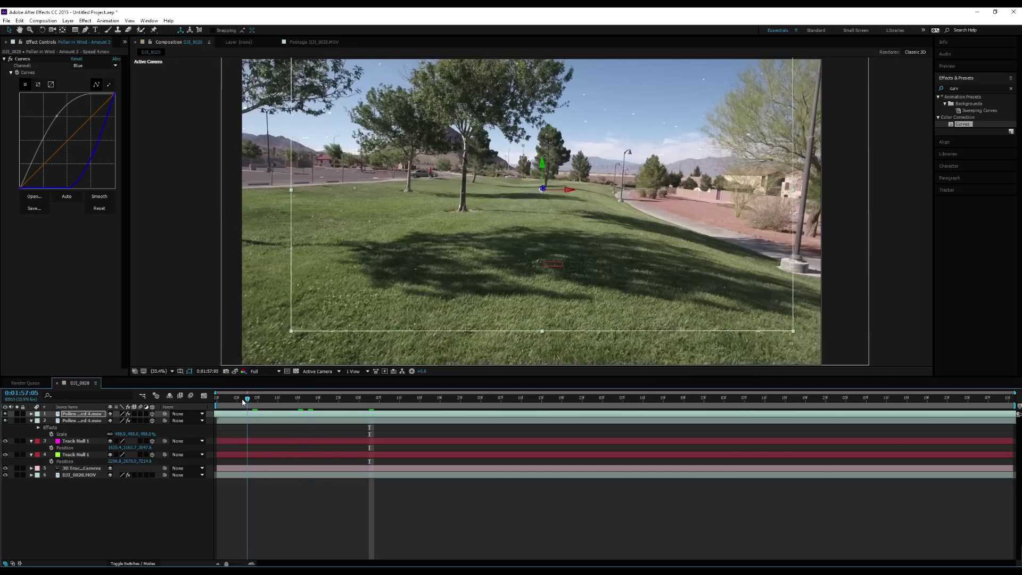
{"action": "key", "text": "space"}
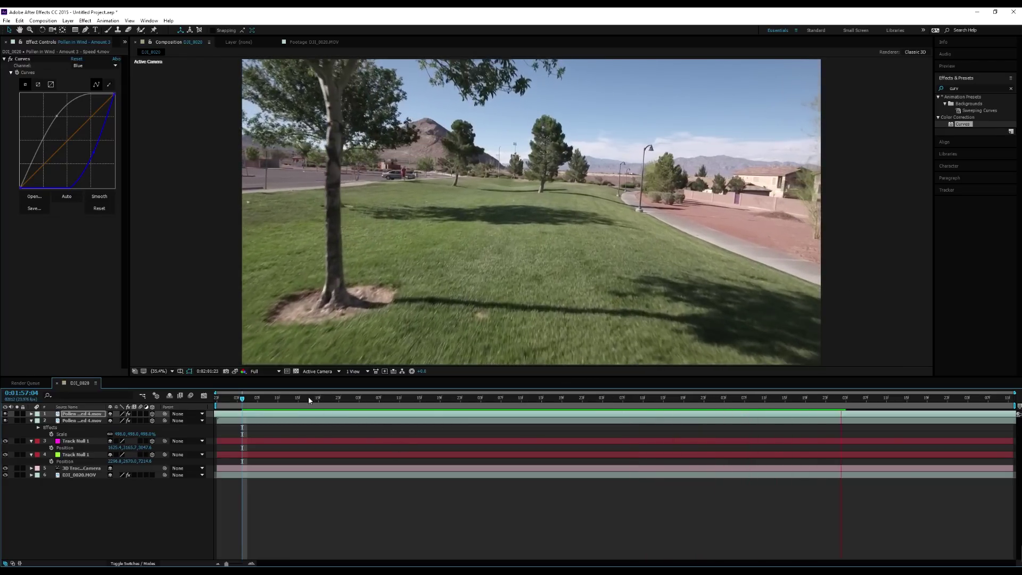
{"action": "key", "text": "space"}
{"action": "key", "text": "space"}
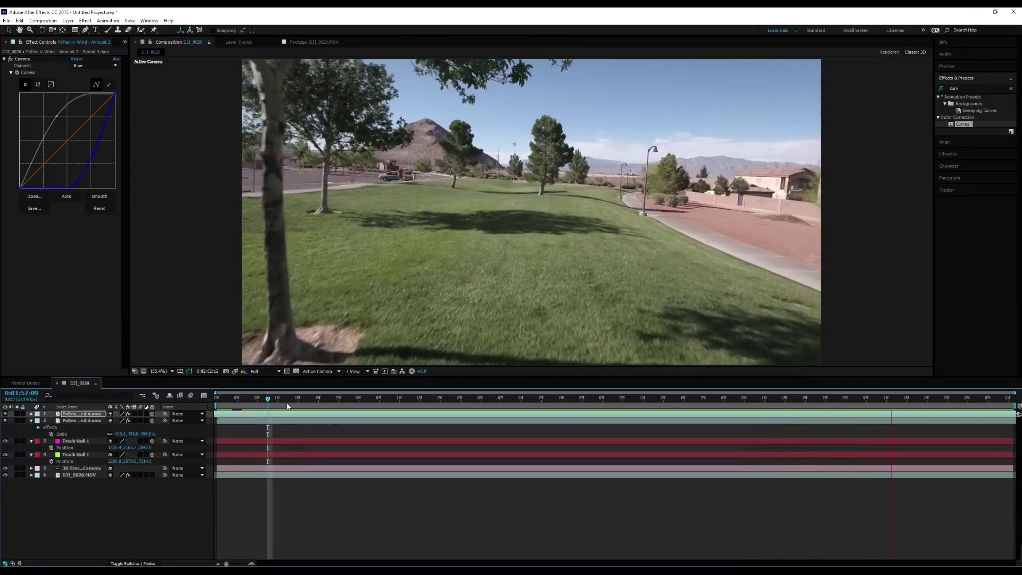
{"action": "left_click", "coordinate": [424, 398]}
{"action": "key", "text": "space"}
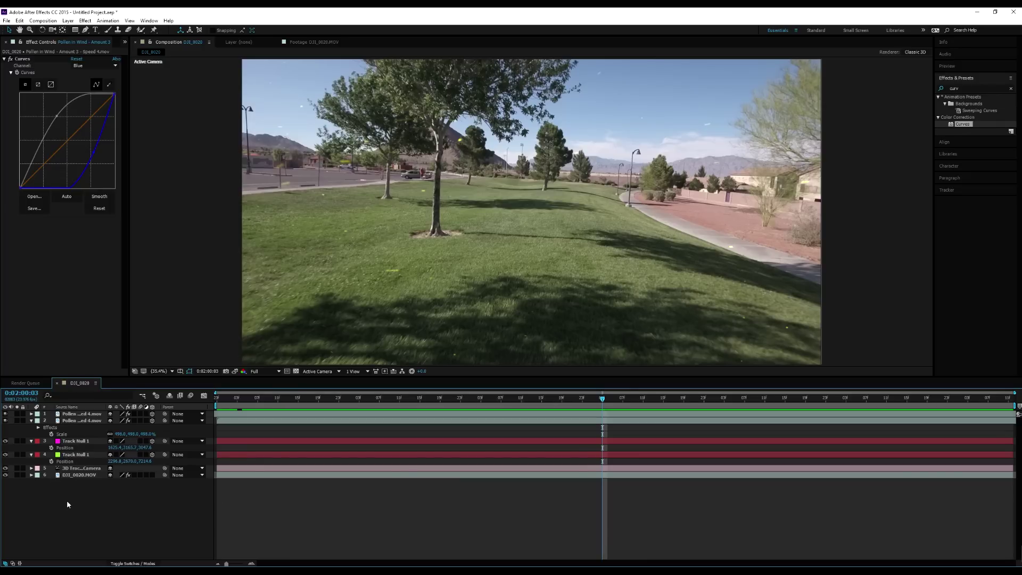
{"action": "key", "text": "ctrl+alt+y"}
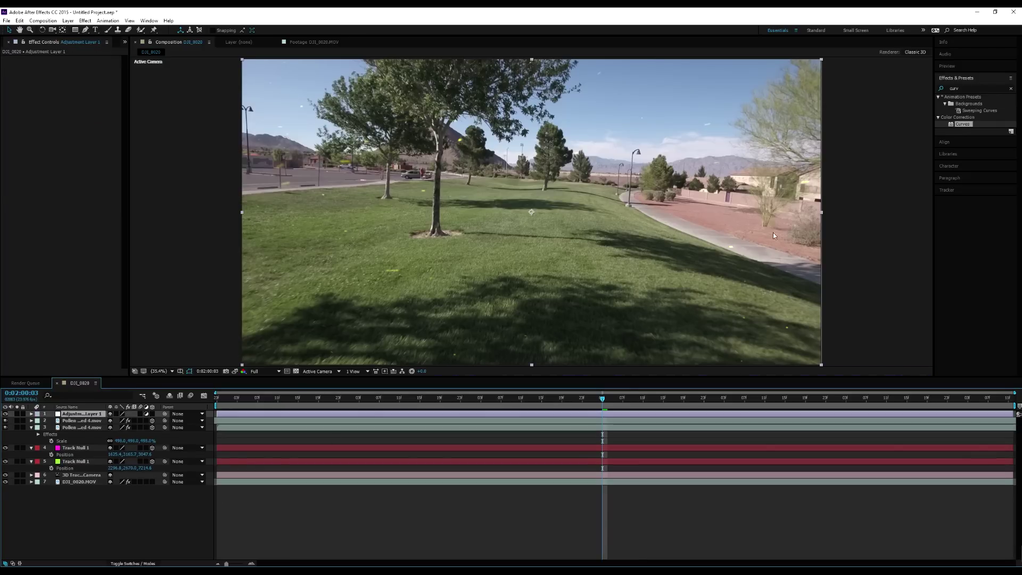
Apply Curves, Color Balance and Tint to the adjustment layer from Effects & Presets
{"action": "double_click", "coordinate": [962, 124]}
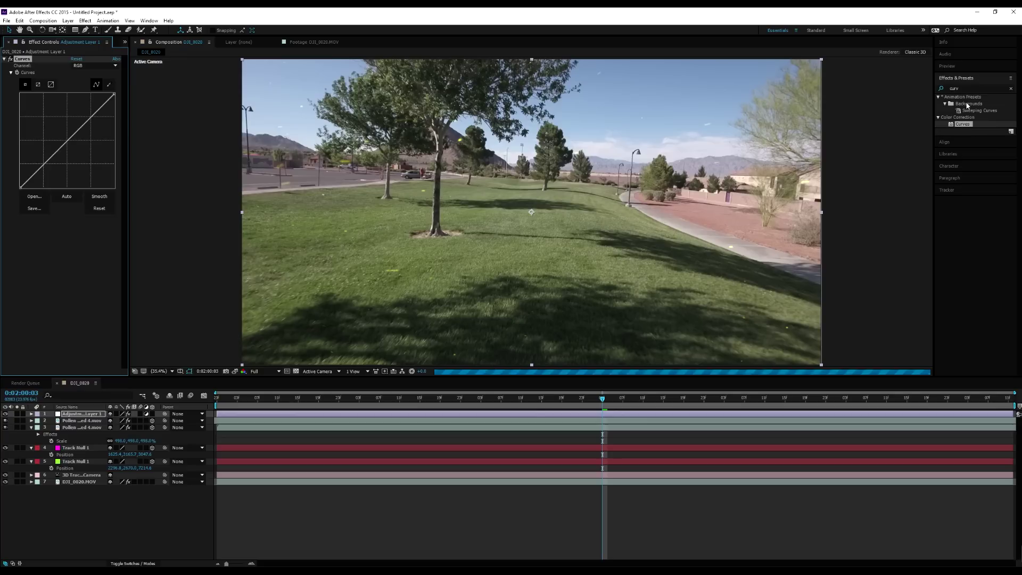
{"action": "left_click", "coordinate": [967, 88]}
{"action": "type", "text": "colo"}
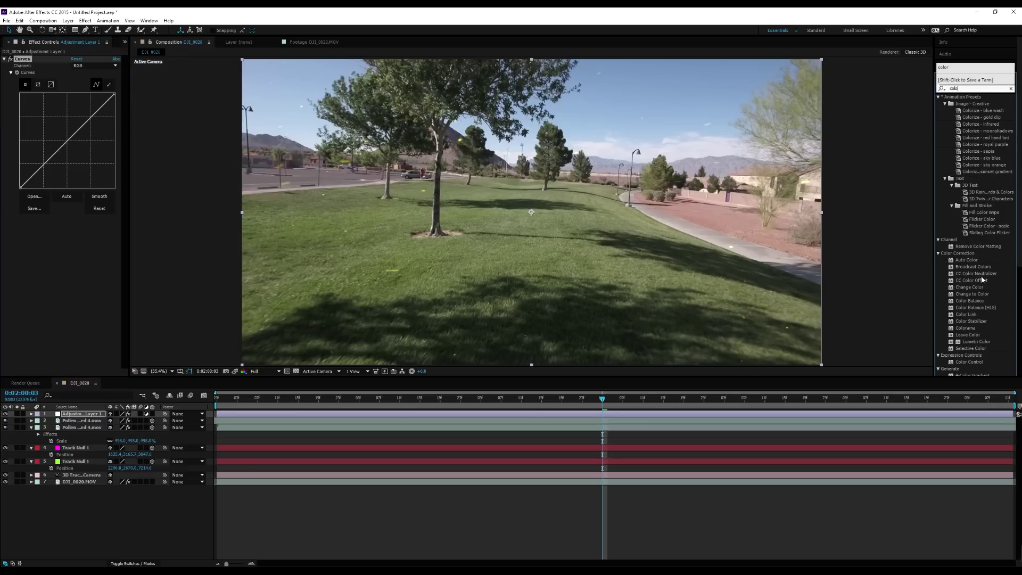
{"action": "double_click", "coordinate": [970, 301]}
{"action": "left_click", "coordinate": [969, 88]}
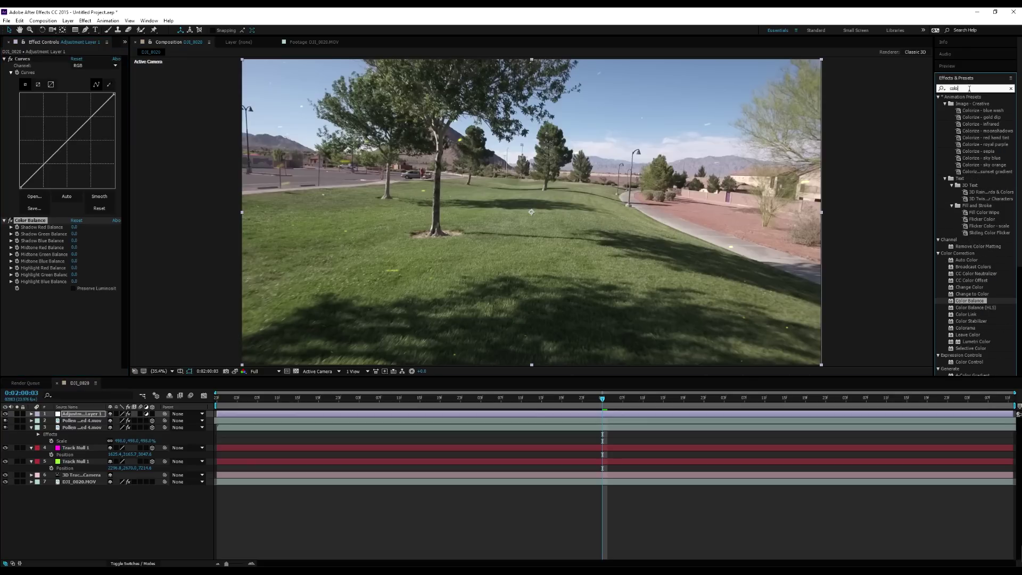
{"action": "type", "text": "tint"}
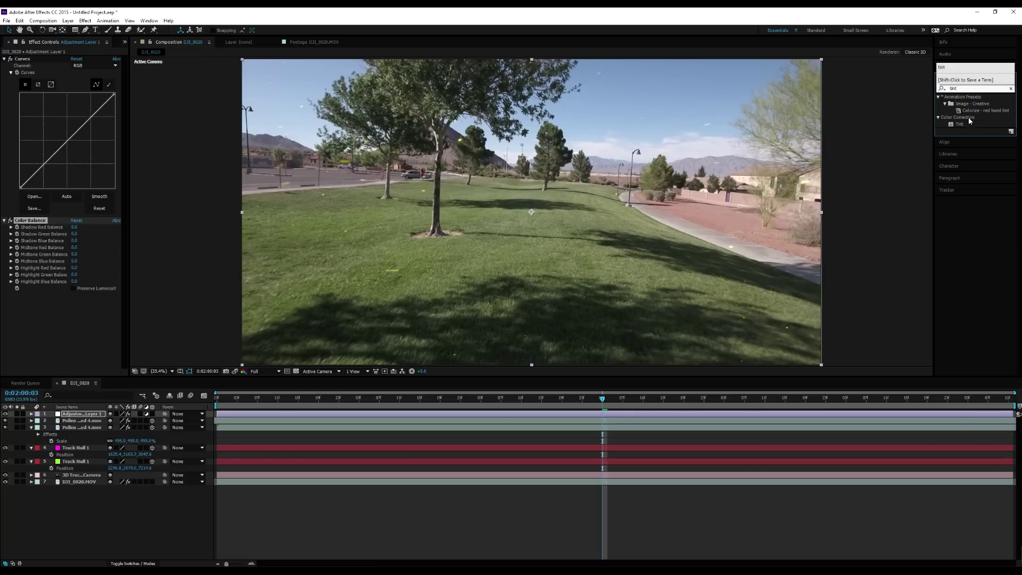
{"action": "double_click", "coordinate": [960, 124]}
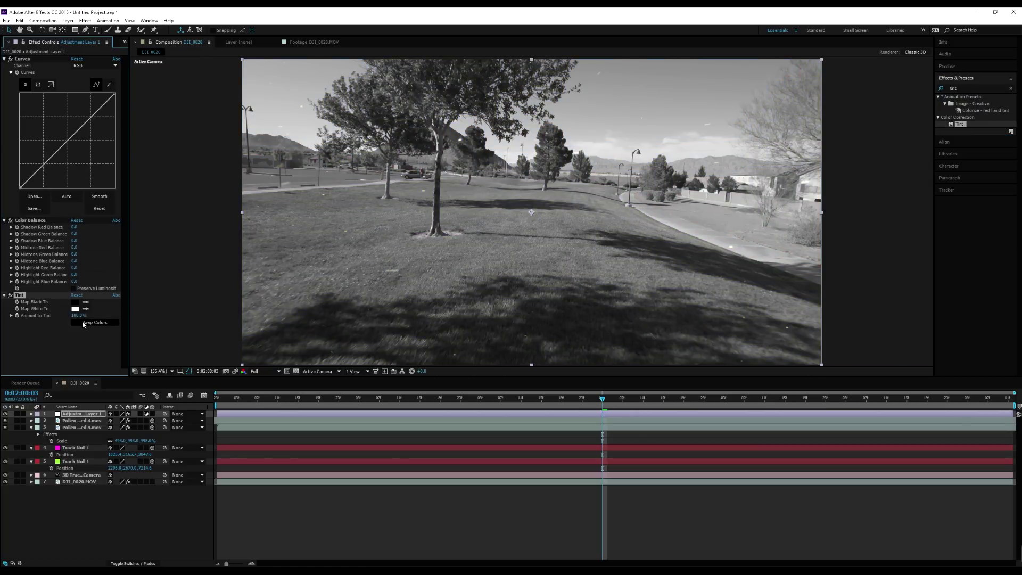
Shape an S-curve, set Amount to Tint to a partial desaturation, and preview the grade
{"action": "left_click_drag", "start_coordinate": [51, 316], "coordinate": [21, 316]}
{"action": "left_click_drag", "start_coordinate": [55, 153], "coordinate": [55, 176]}
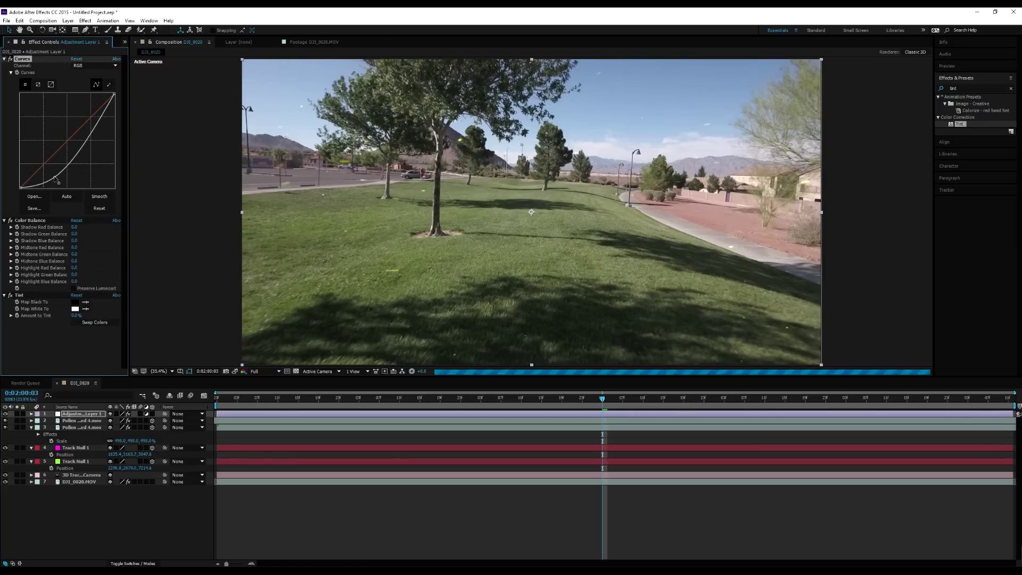
{"action": "left_click_drag", "start_coordinate": [82, 138], "coordinate": [82, 122]}
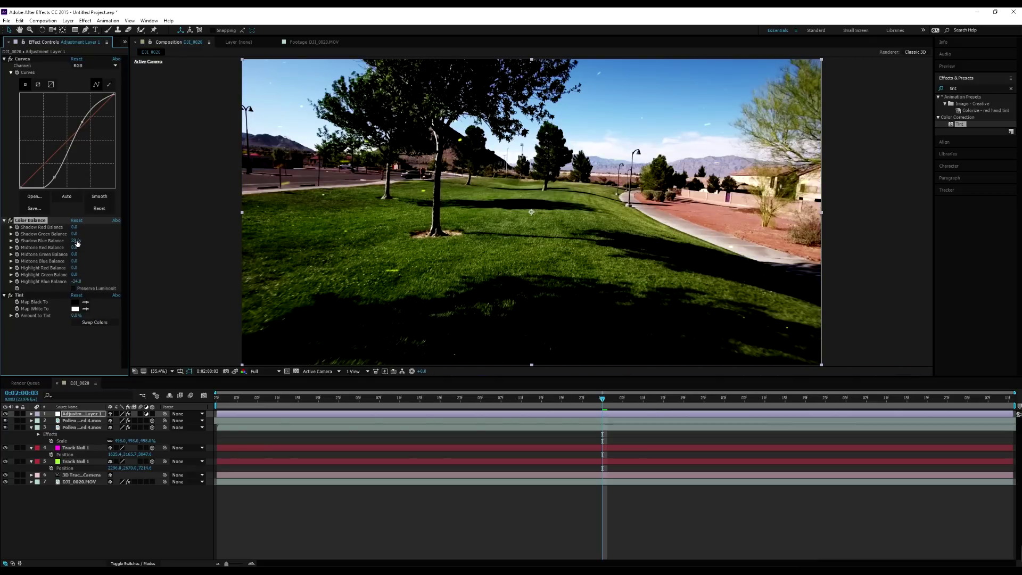
{"action": "left_click_drag", "start_coordinate": [53, 178], "coordinate": [49, 173]}
{"action": "left_click_drag", "start_coordinate": [74, 316], "coordinate": [92, 314]}
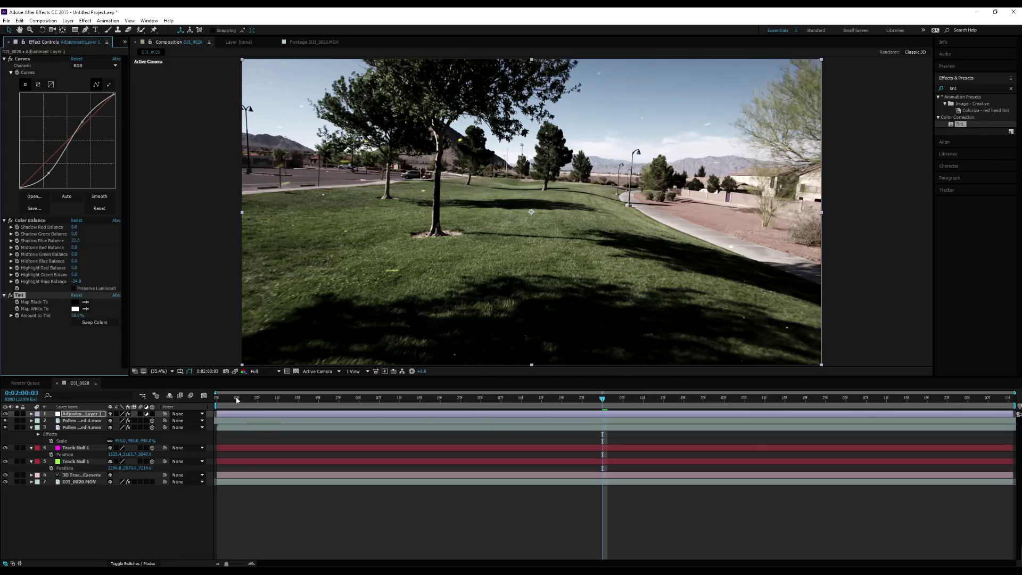
{"action": "key", "text": "space"}
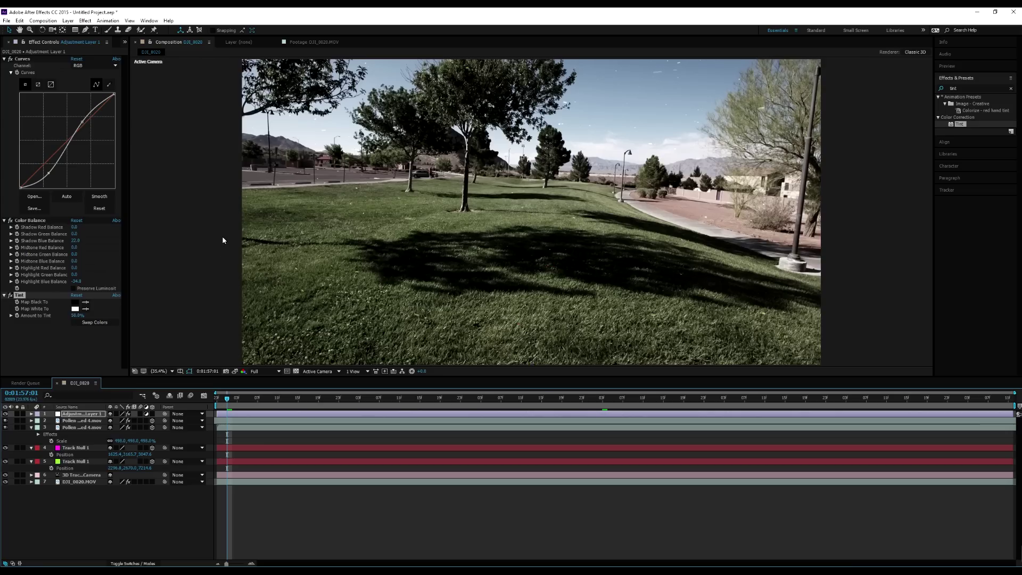
{"action": "key", "text": "space"}
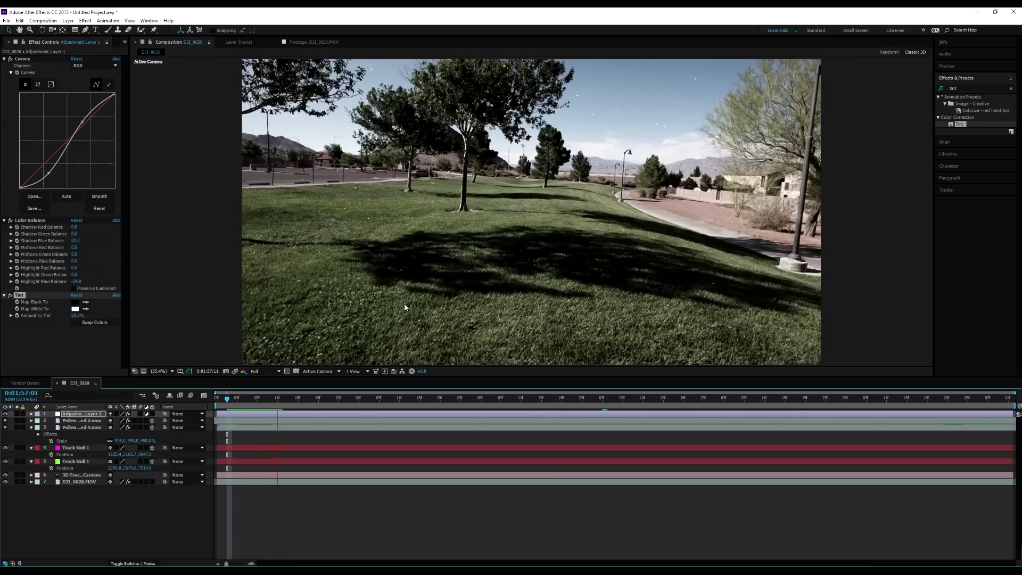
{"action": "left_click_drag", "start_coordinate": [266, 403], "coordinate": [537, 403]}
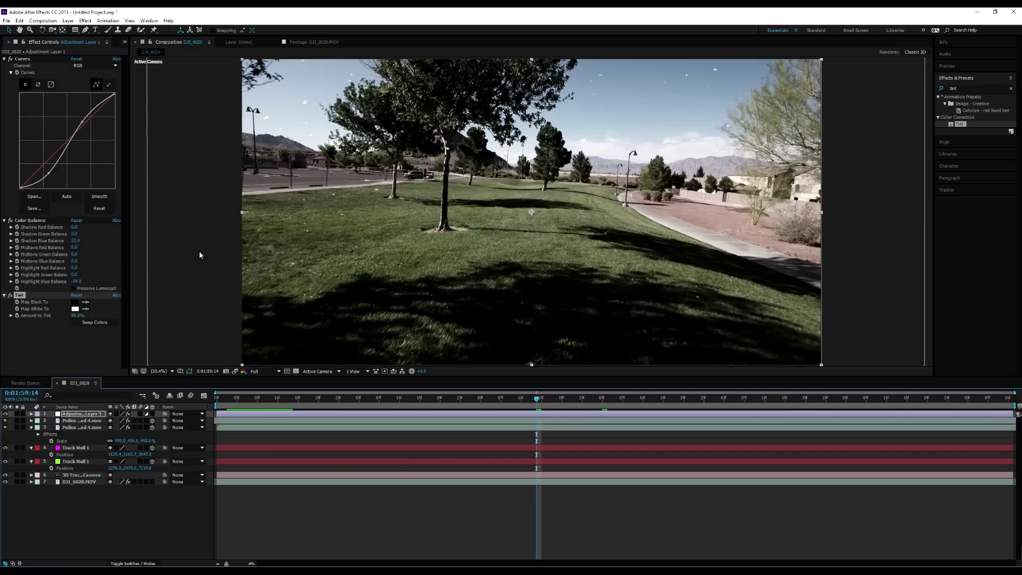
{"action": "left_click", "coordinate": [261, 400]}
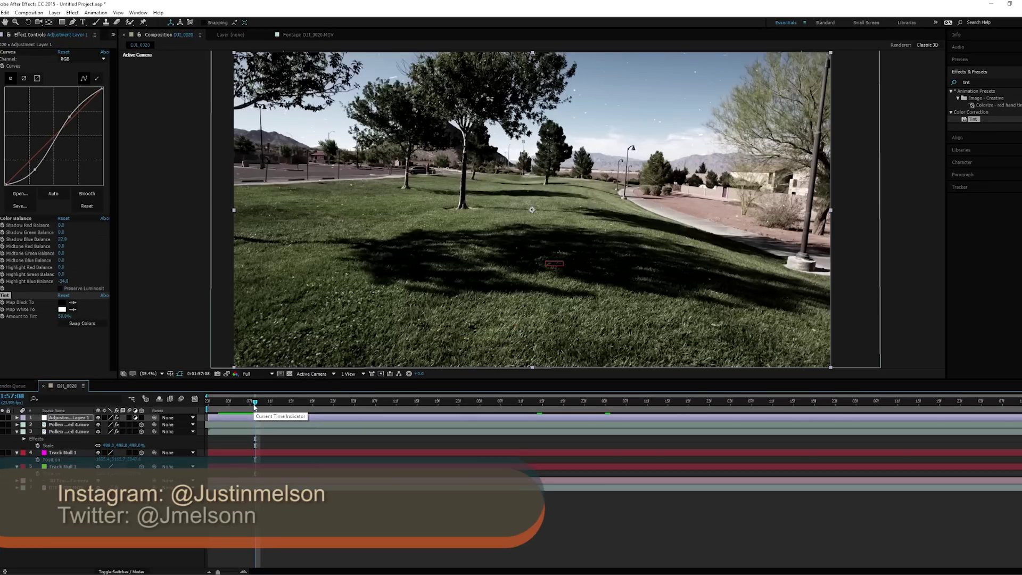